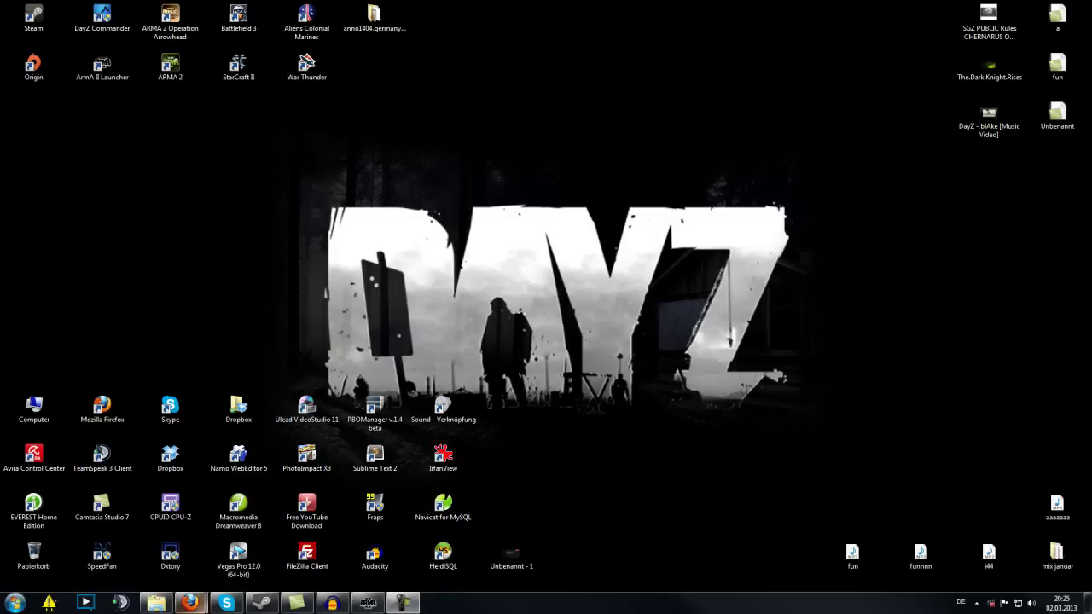
Step: Switch to Firefox and examine the ArmA II Game Launcher page on Armaholic, including its description and download links
{"action": "mouse_move", "coordinate": [205, 604]}
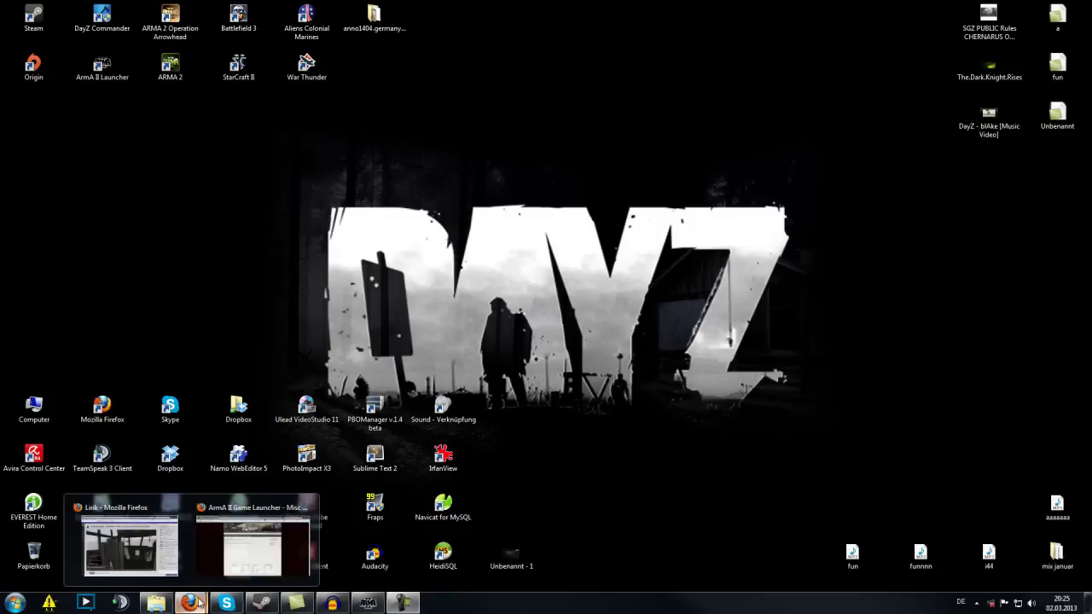
{"action": "left_click", "coordinate": [209, 532]}
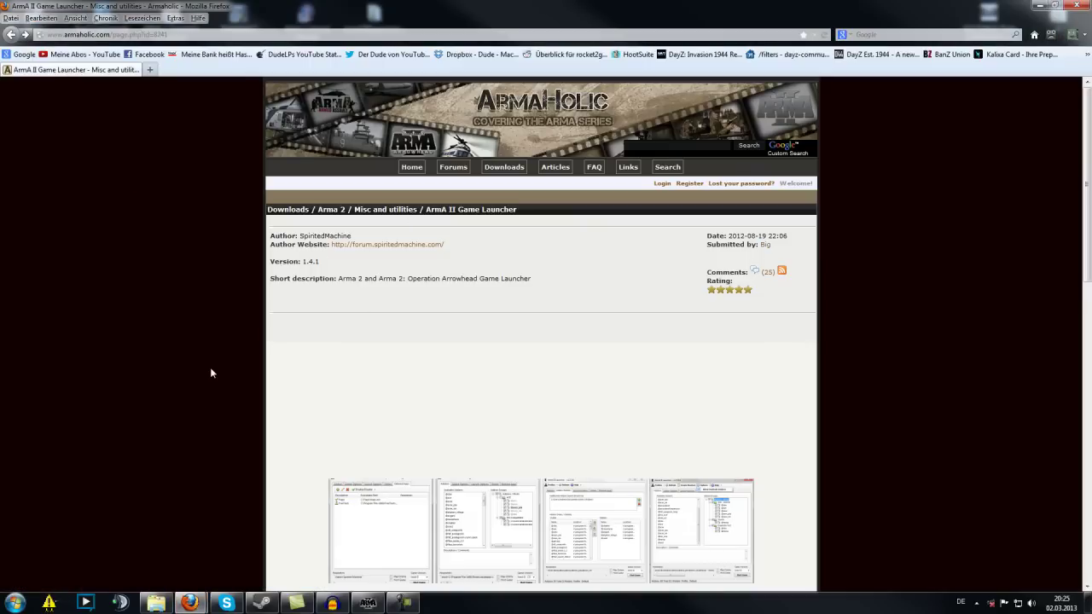
{"action": "scroll", "coordinate": [211, 373], "scroll_direction": "down", "scroll_amount": 1}
{"action": "scroll", "coordinate": [211, 373], "scroll_direction": "up", "scroll_amount": 1}
{"action": "scroll", "coordinate": [212, 373], "scroll_direction": "down", "scroll_amount": 4}
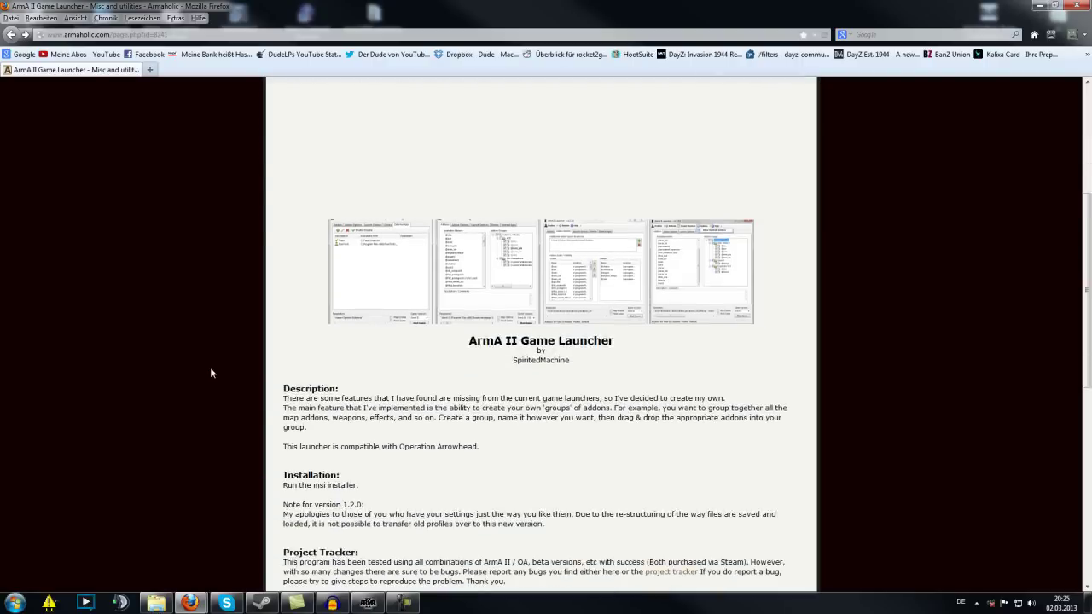
{"action": "scroll", "coordinate": [212, 373], "scroll_direction": "up", "scroll_amount": 4}
{"action": "scroll", "coordinate": [211, 373], "scroll_direction": "down", "scroll_amount": 1}
{"action": "scroll", "coordinate": [211, 373], "scroll_direction": "up", "scroll_amount": 1}
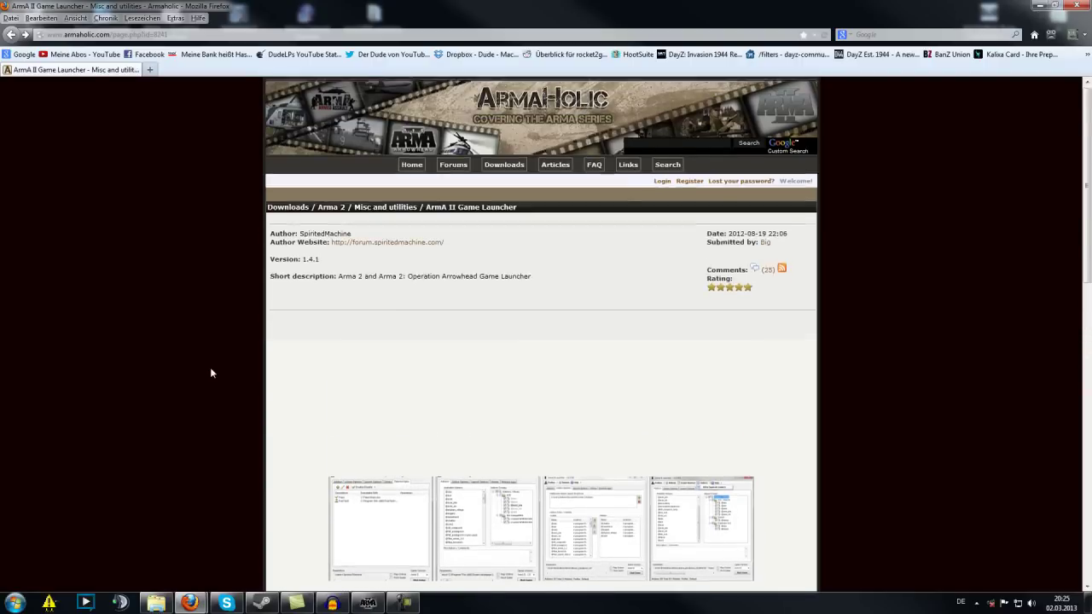
{"action": "scroll", "coordinate": [212, 372], "scroll_direction": "down", "scroll_amount": 5}
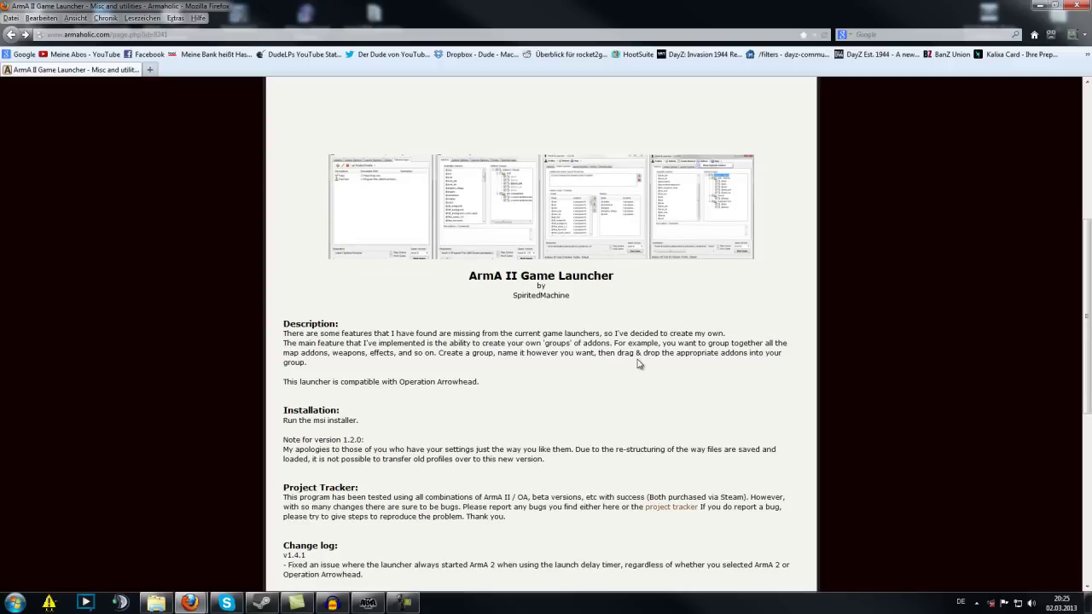
{"action": "scroll", "coordinate": [639, 364], "scroll_direction": "down", "scroll_amount": 6}
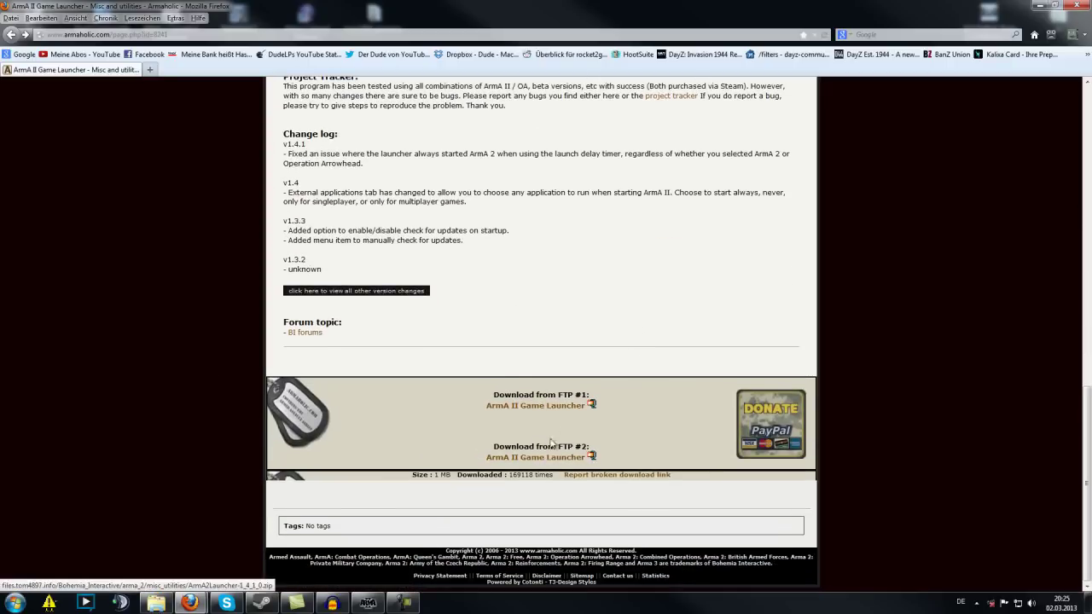
{"action": "scroll", "coordinate": [241, 373], "scroll_direction": "up", "scroll_amount": 10}
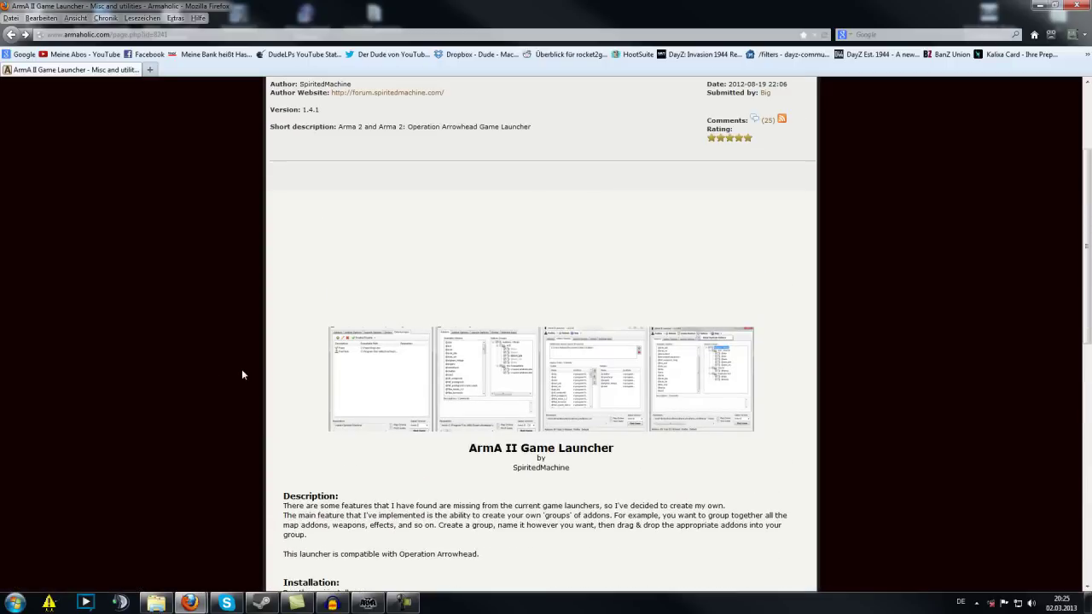
{"action": "left_click", "coordinate": [1038, 6]}
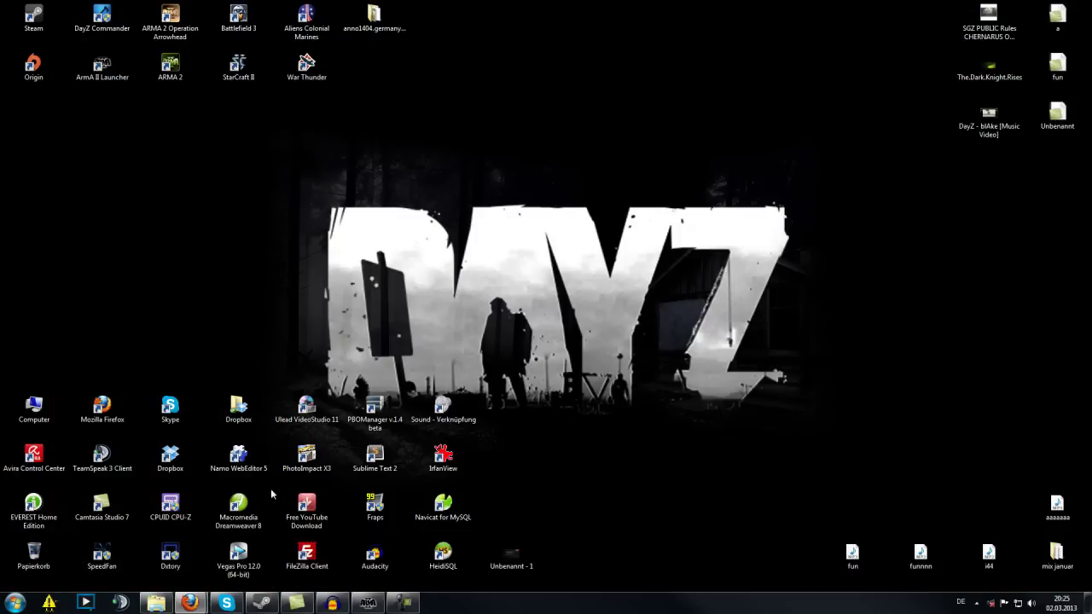
Step: Switch to ArmA II Launcher and look through its addon, addon option, online and launch option settings
{"action": "left_click", "coordinate": [367, 602]}
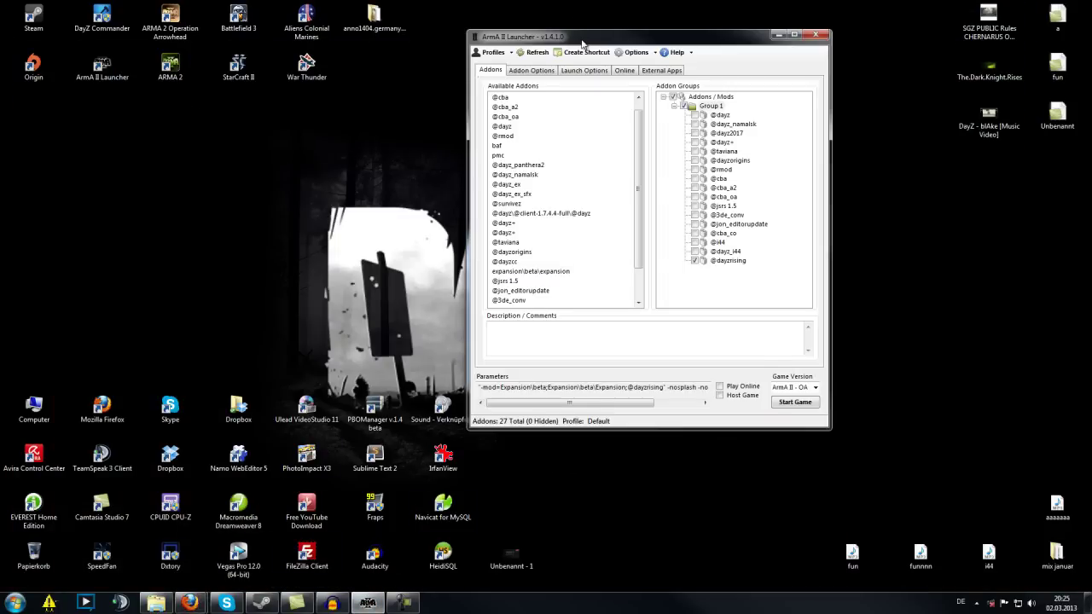
{"action": "left_click_drag", "start_coordinate": [453, 108], "coordinate": [487, 100]}
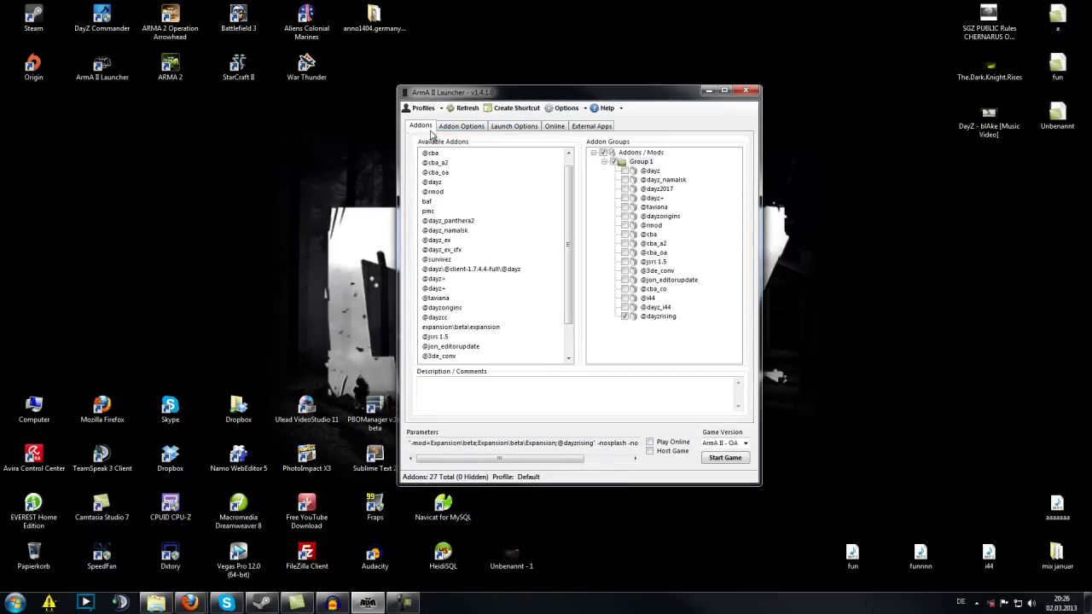
{"action": "left_click", "coordinate": [464, 128]}
{"action": "left_click", "coordinate": [513, 128]}
{"action": "left_click", "coordinate": [553, 126]}
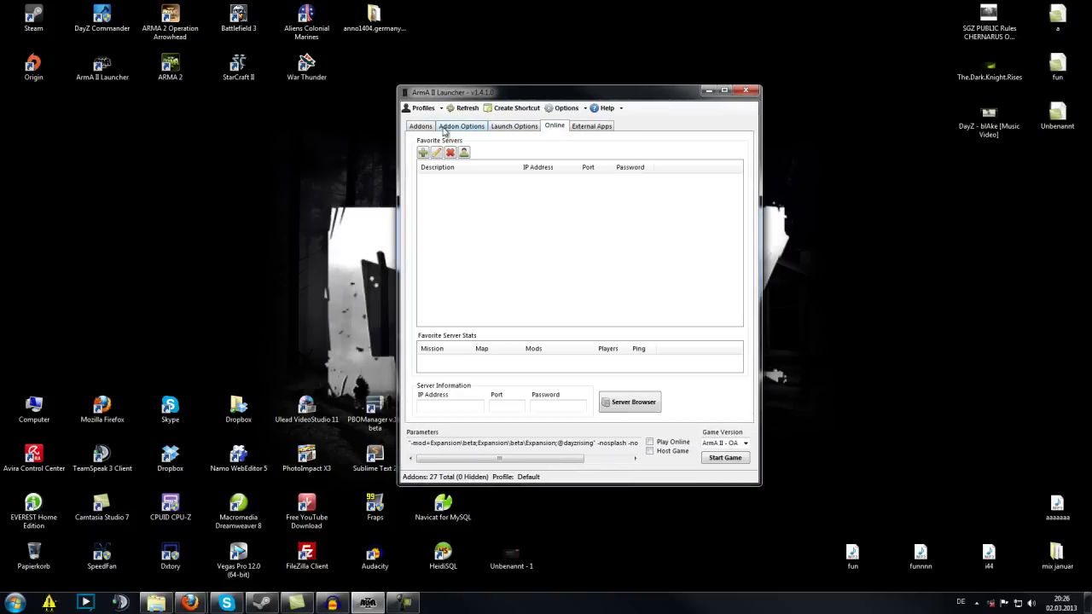
{"action": "left_click", "coordinate": [424, 128]}
{"action": "left_click", "coordinate": [516, 128]}
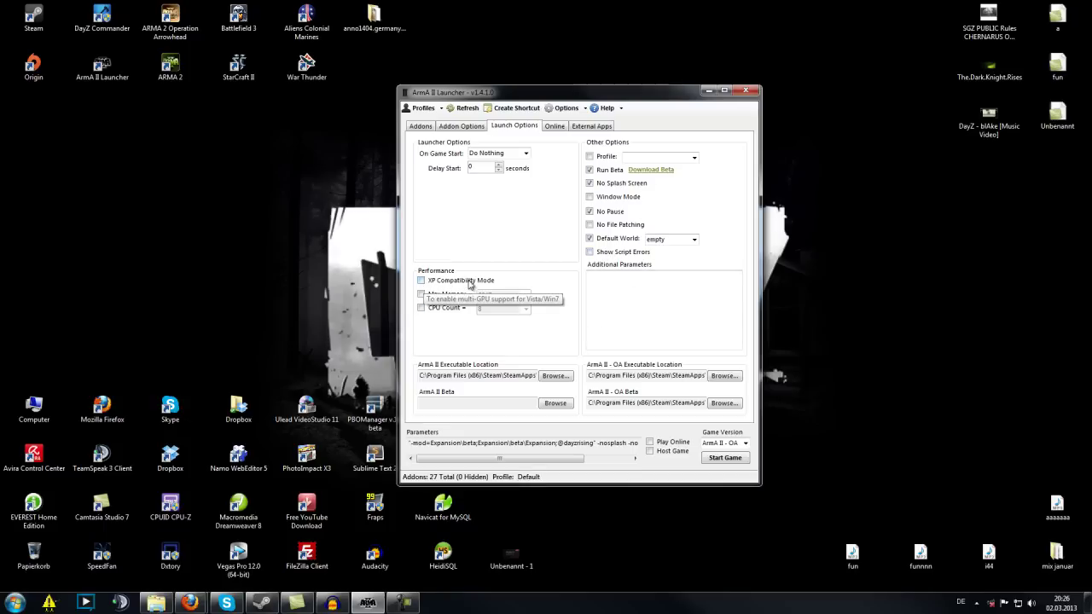
Step: Try out the Max Memory and CPU Count performance options, leaving both disabled
{"action": "left_click", "coordinate": [421, 308]}
{"action": "left_click", "coordinate": [421, 309]}
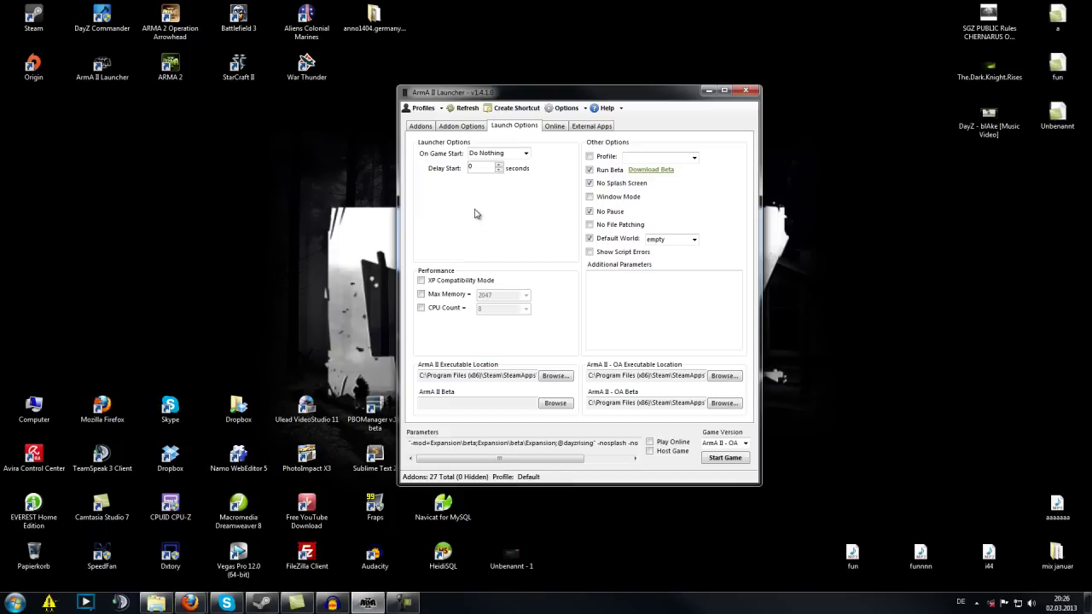
{"action": "left_click", "coordinate": [421, 295]}
{"action": "left_click", "coordinate": [421, 308]}
{"action": "left_click", "coordinate": [525, 309]}
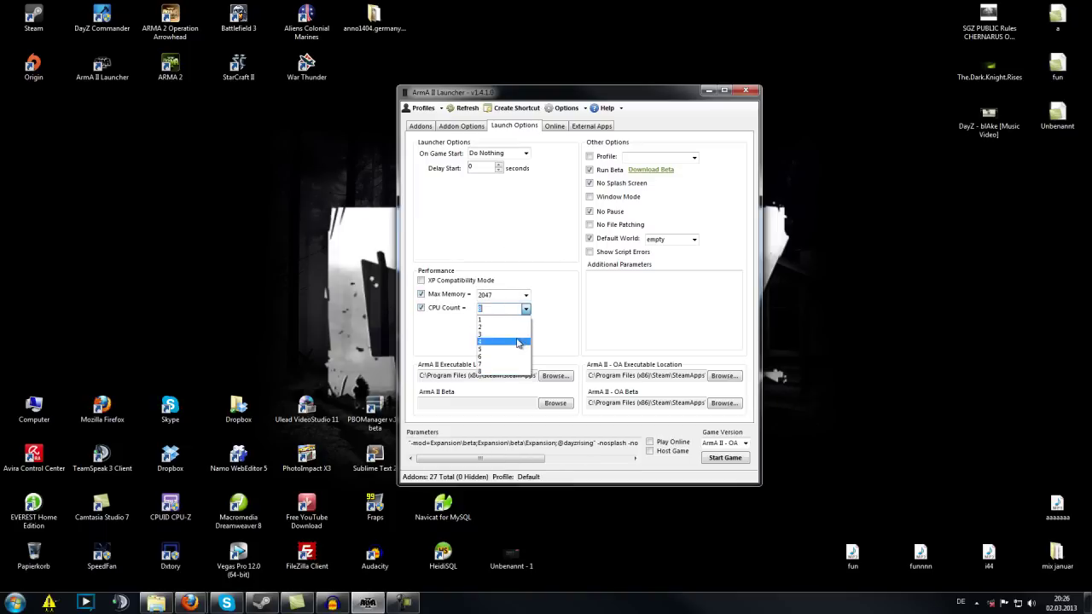
{"action": "left_click", "coordinate": [420, 309]}
{"action": "left_click", "coordinate": [420, 294]}
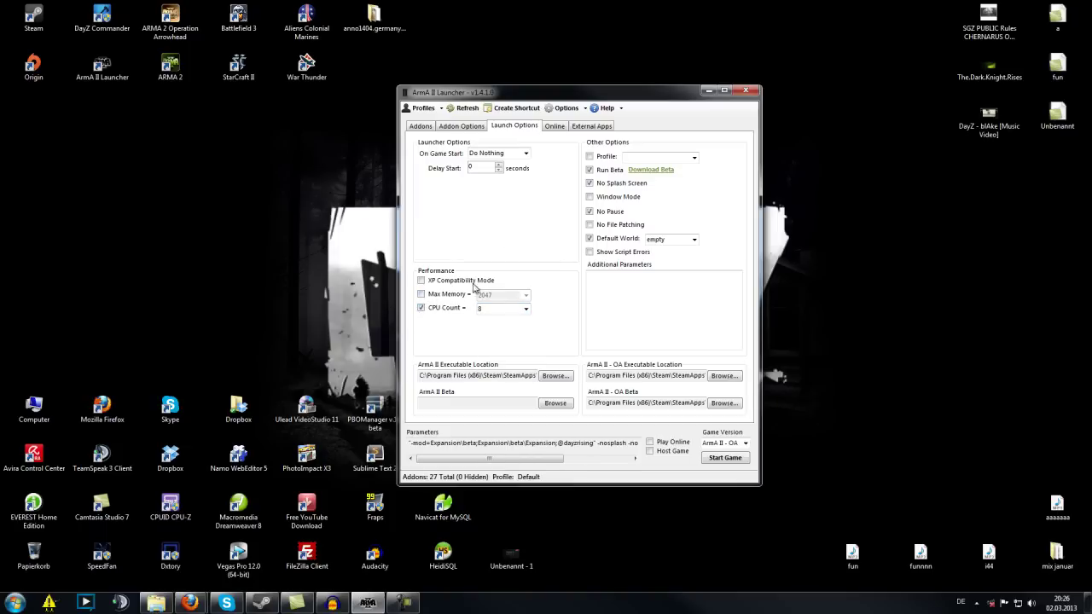
{"action": "left_click", "coordinate": [421, 308]}
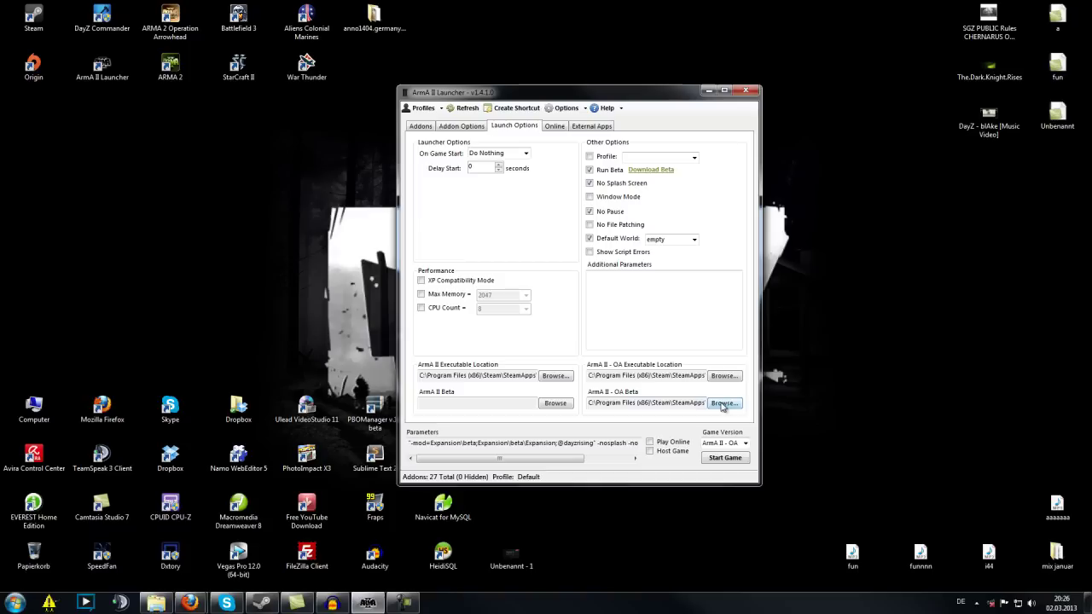
Step: Choose ArmA II - OA as the game version and inspect the launch parameters through to the end of the line
{"action": "left_click", "coordinate": [745, 443]}
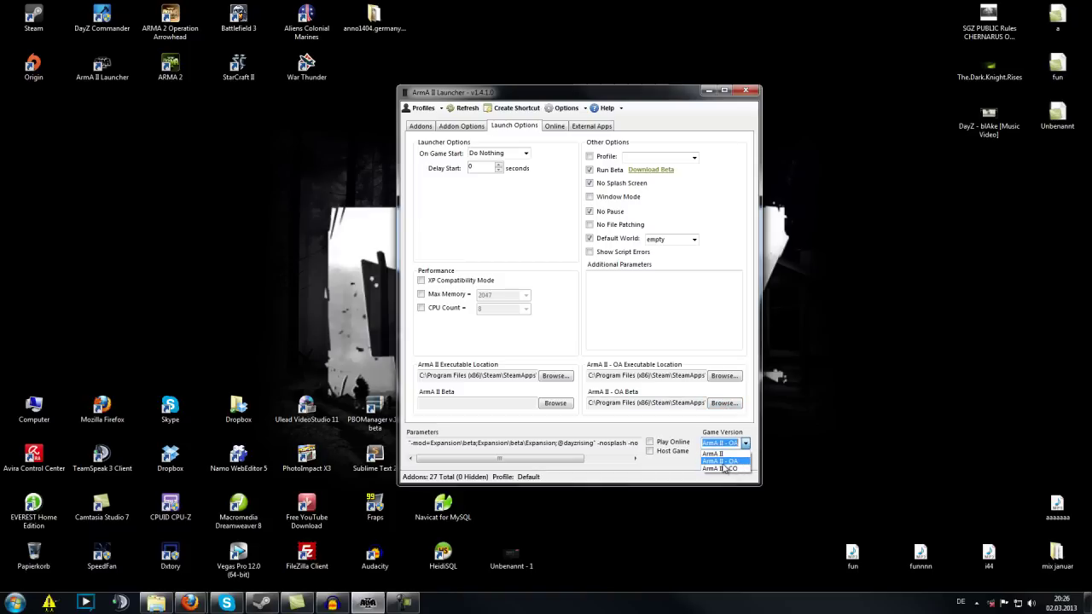
{"action": "left_click", "coordinate": [722, 461]}
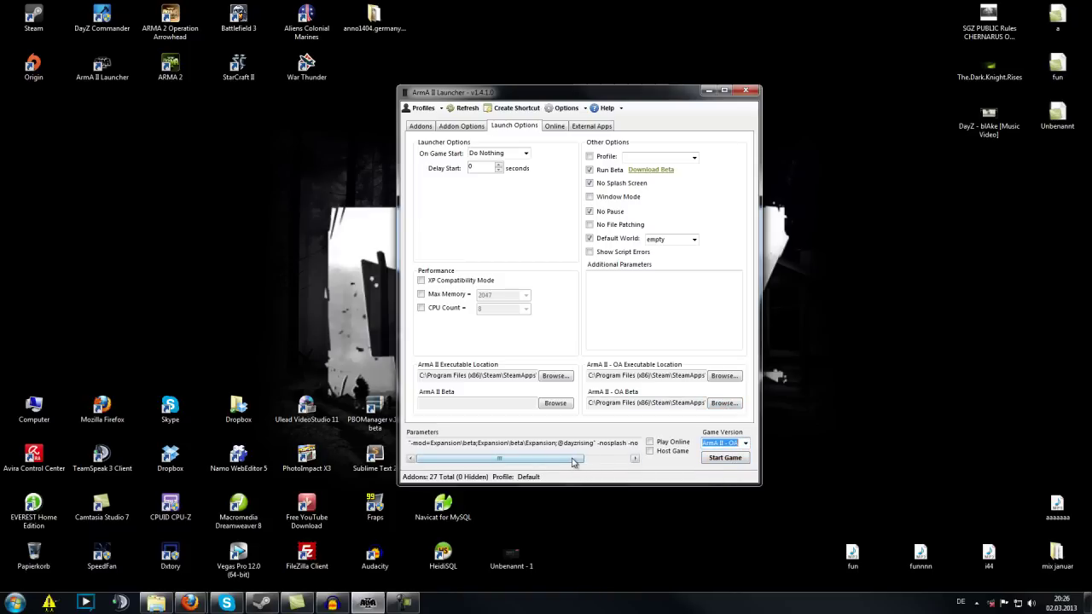
{"action": "left_click", "coordinate": [468, 442]}
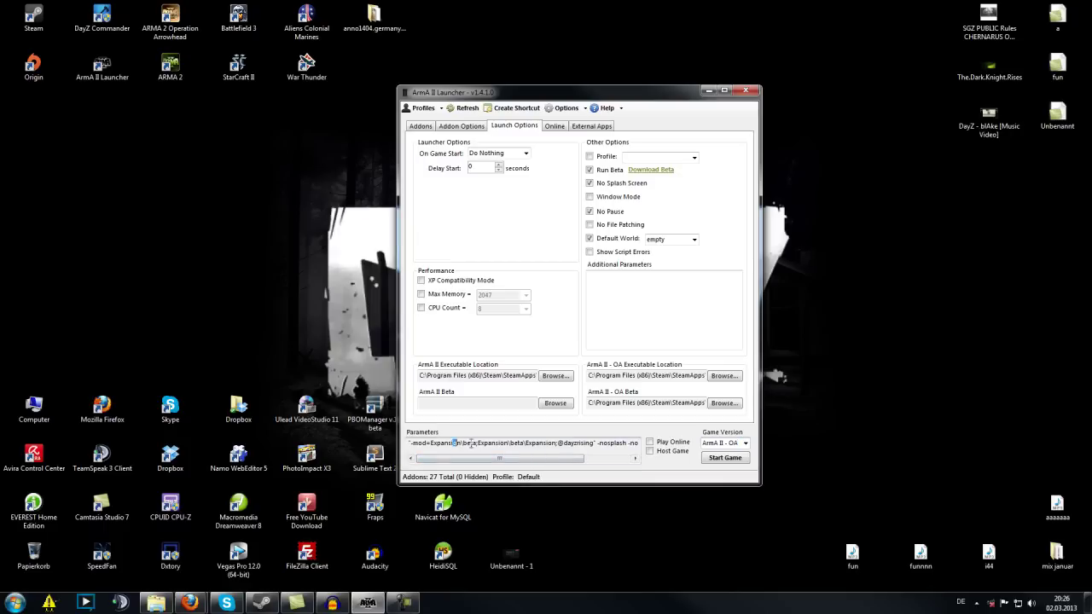
{"action": "left_click_drag", "start_coordinate": [525, 442], "coordinate": [624, 464]}
{"action": "left_click", "coordinate": [582, 443]}
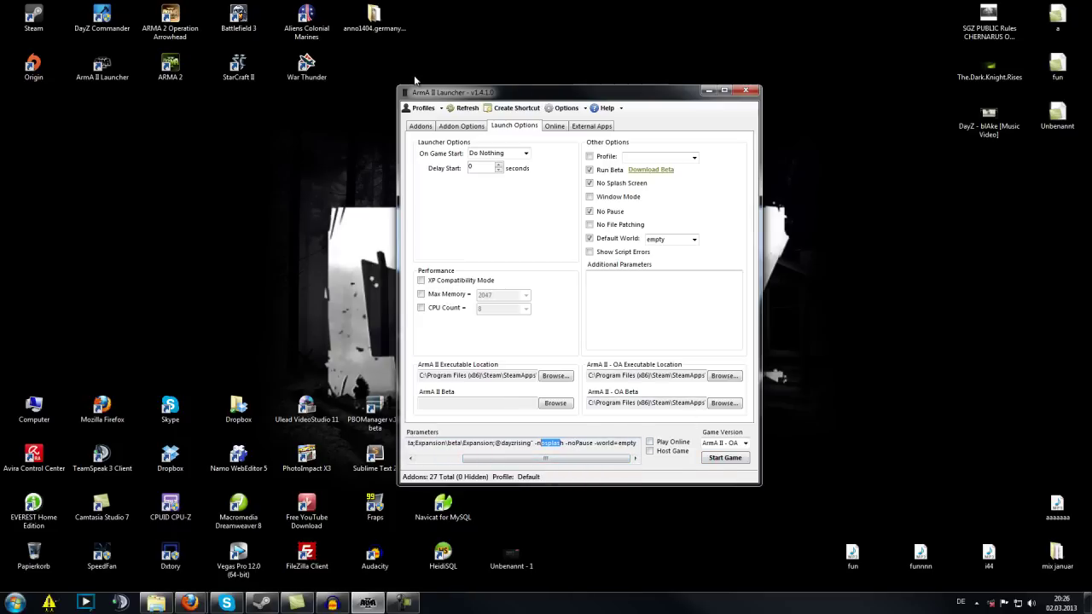
Step: Review the list of available addons and the contents of Group 1, collapsing and re-expanding the group
{"action": "left_click", "coordinate": [429, 130]}
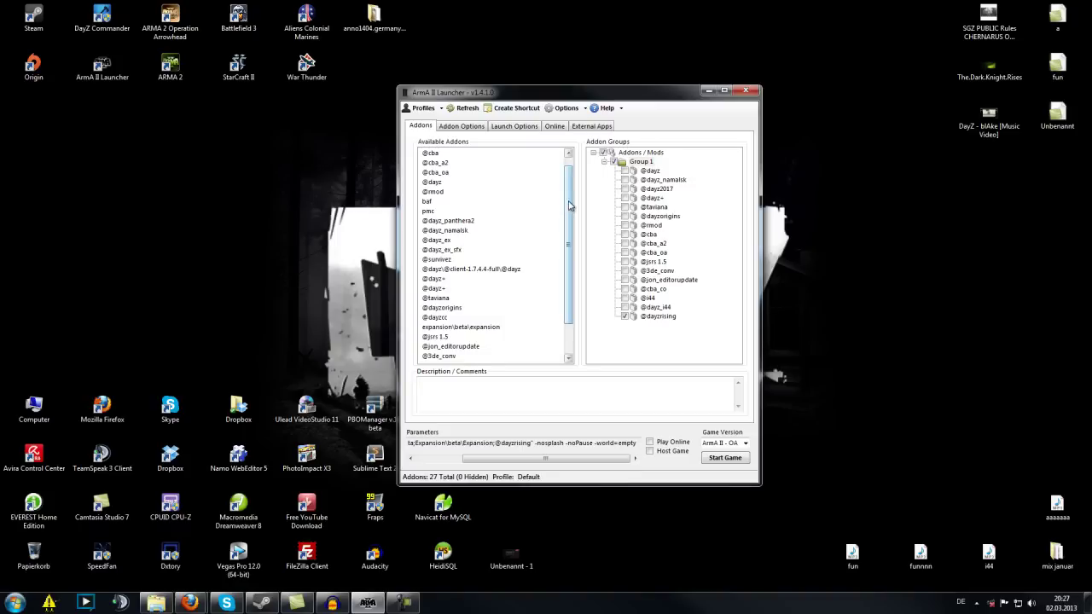
{"action": "left_click_drag", "start_coordinate": [569, 206], "coordinate": [570, 196]}
{"action": "left_click", "coordinate": [603, 163]}
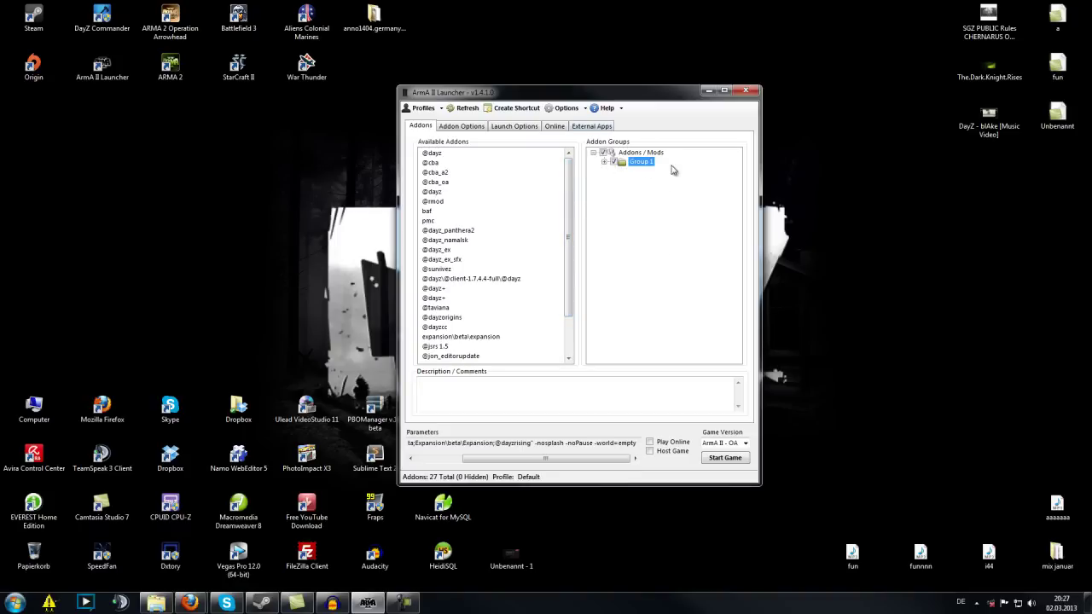
{"action": "left_click", "coordinate": [604, 163]}
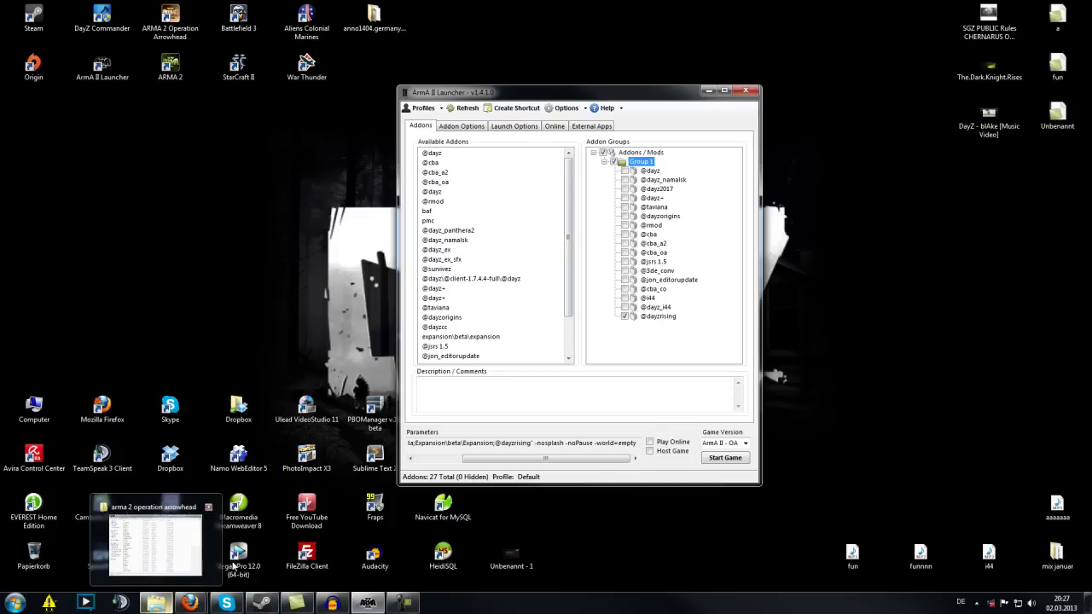
{"action": "left_click", "coordinate": [167, 604]}
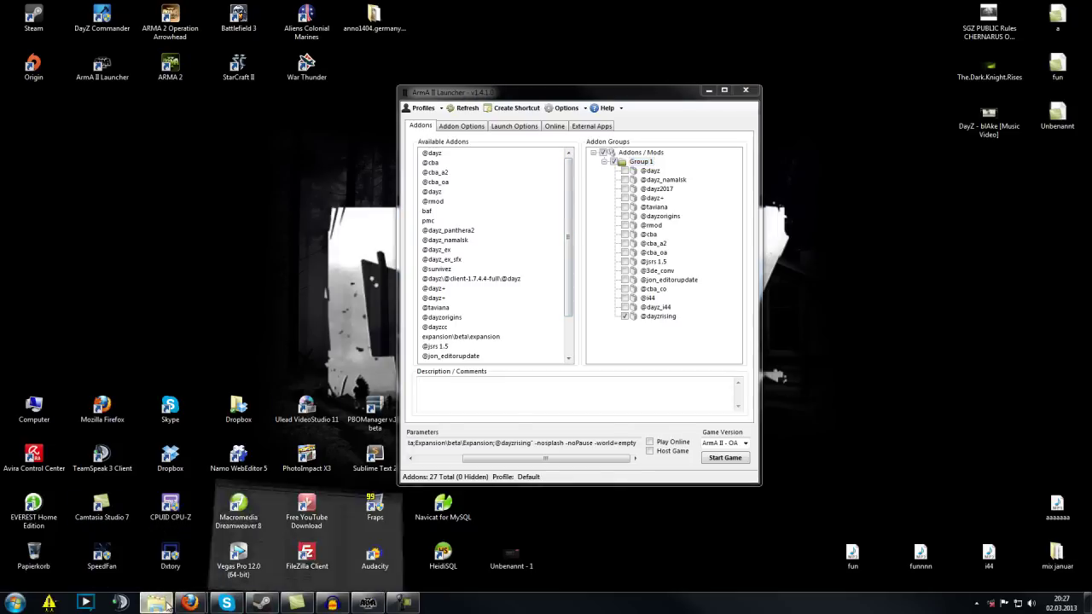
{"action": "left_click_drag", "start_coordinate": [540, 112], "coordinate": [312, 67]}
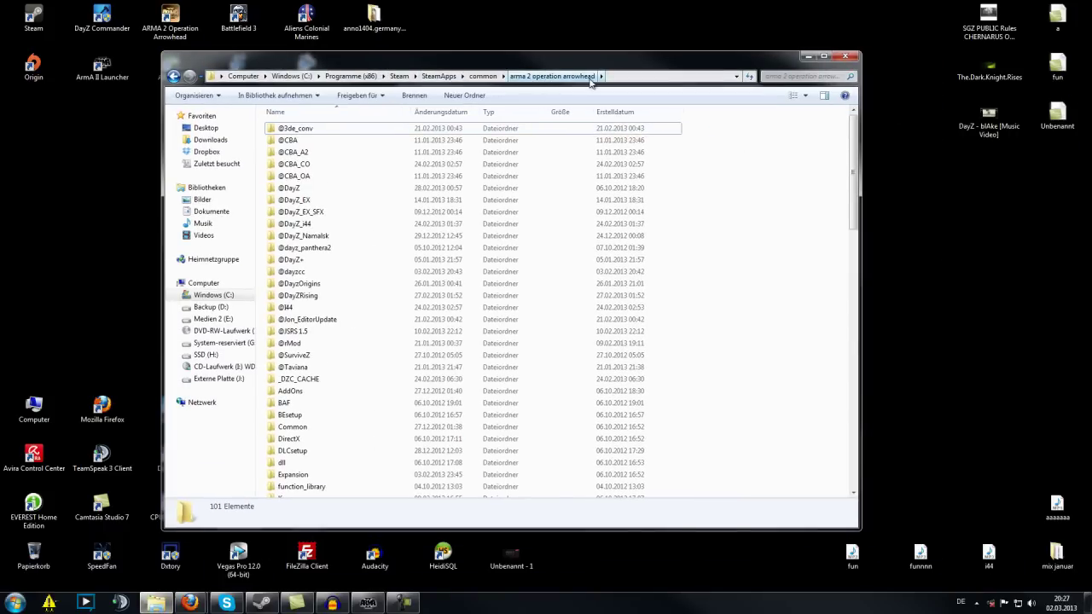
{"action": "left_click", "coordinate": [303, 392]}
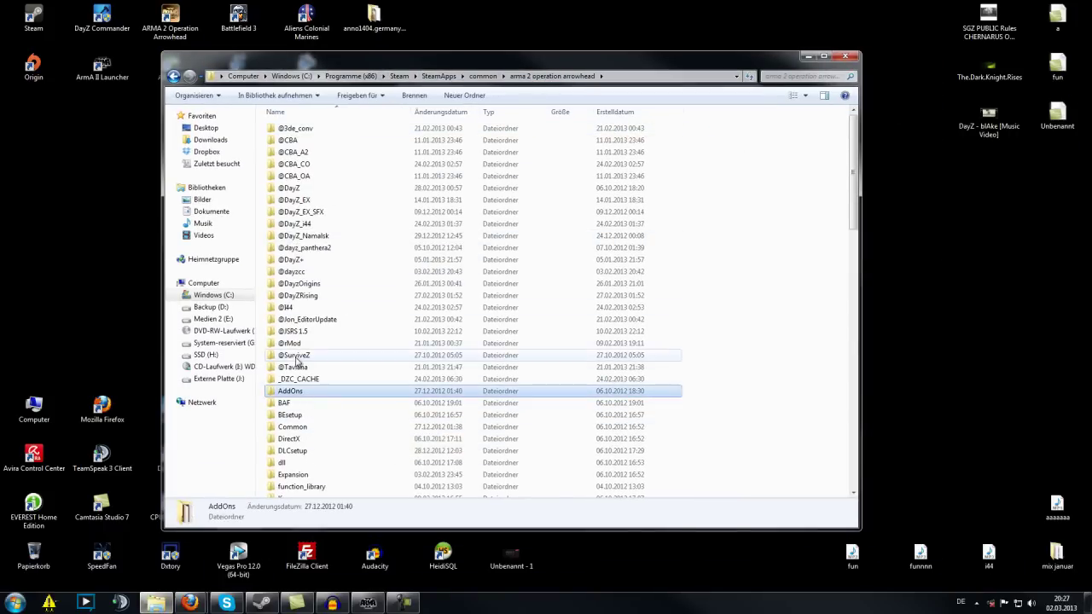
{"action": "left_click", "coordinate": [296, 356]}
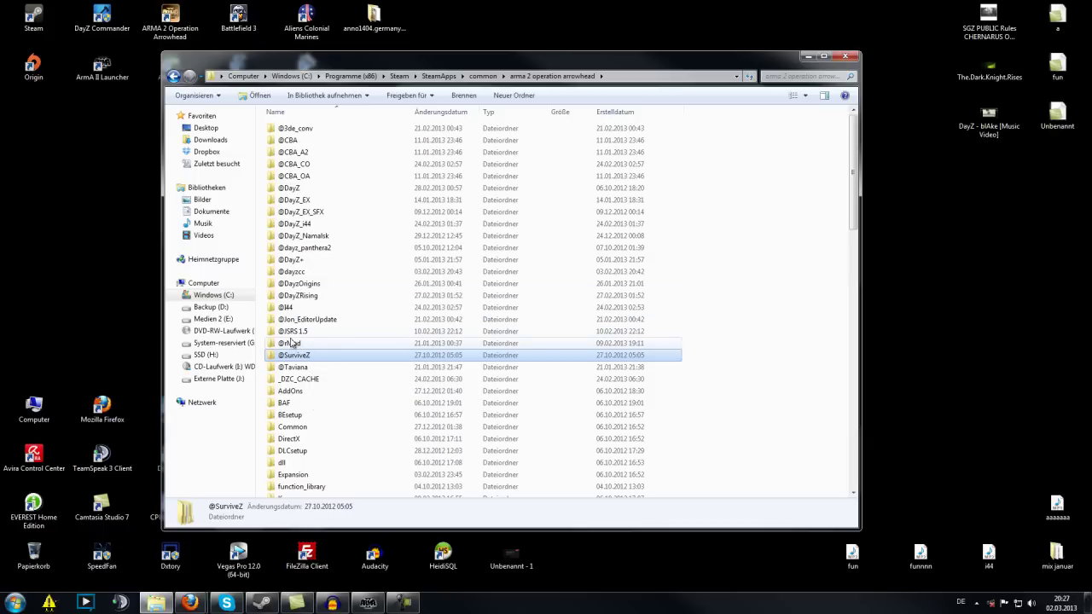
{"action": "left_click", "coordinate": [292, 284]}
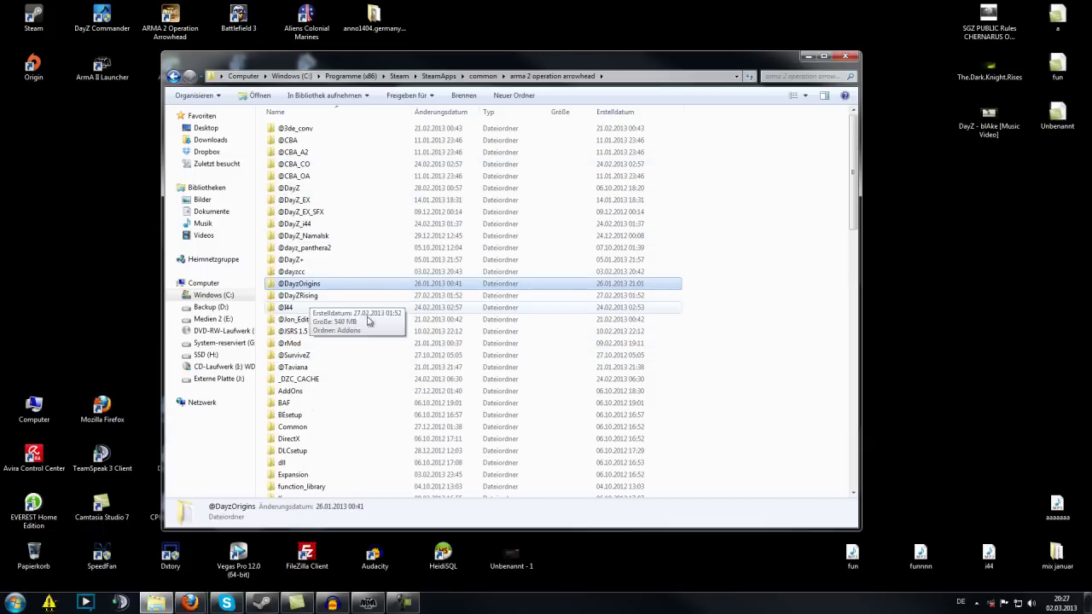
{"action": "left_click", "coordinate": [806, 57]}
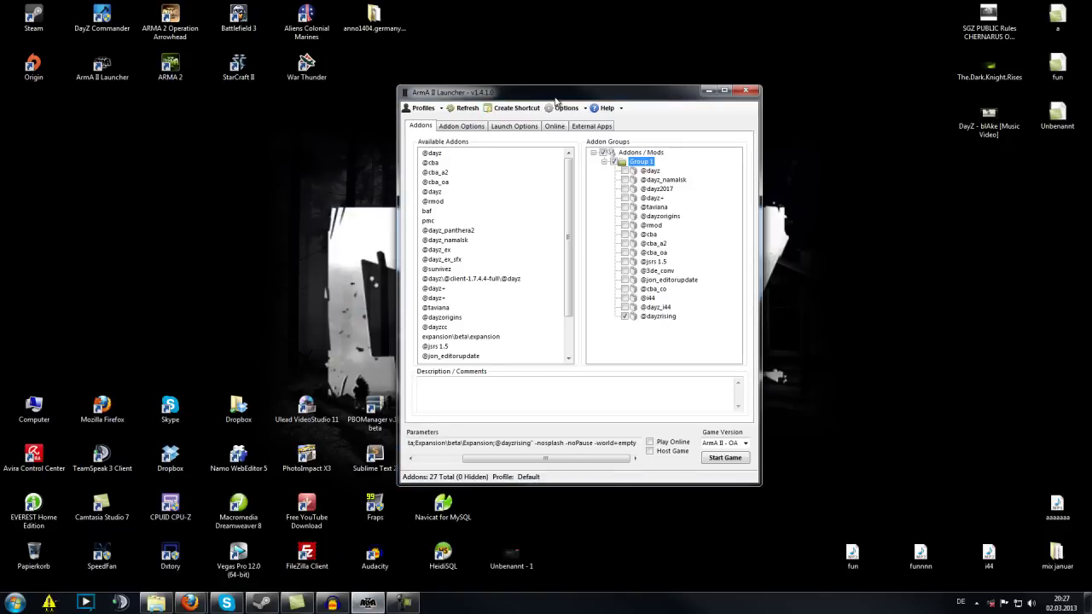
{"action": "left_click_drag", "start_coordinate": [556, 100], "coordinate": [547, 85]}
{"action": "scroll", "coordinate": [561, 200], "scroll_direction": "down", "scroll_amount": 2}
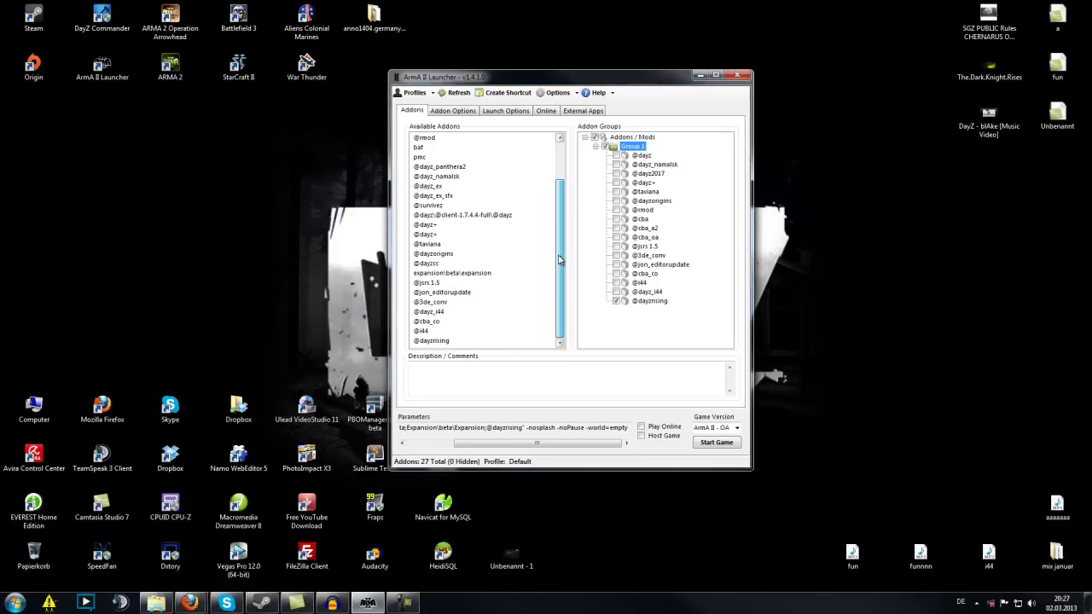
{"action": "left_click", "coordinate": [433, 341]}
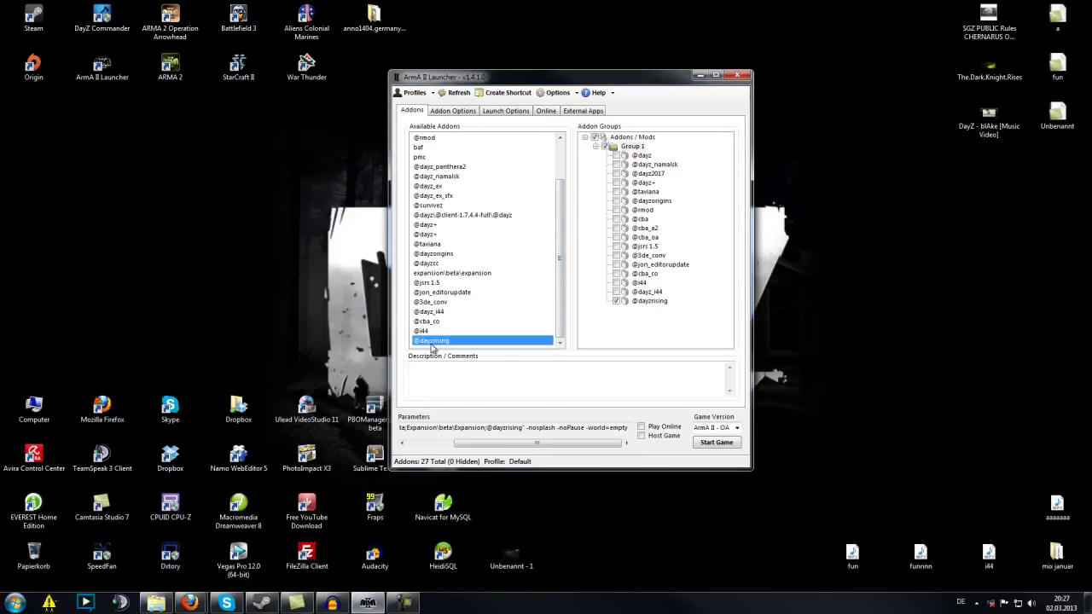
{"action": "left_click", "coordinate": [421, 304]}
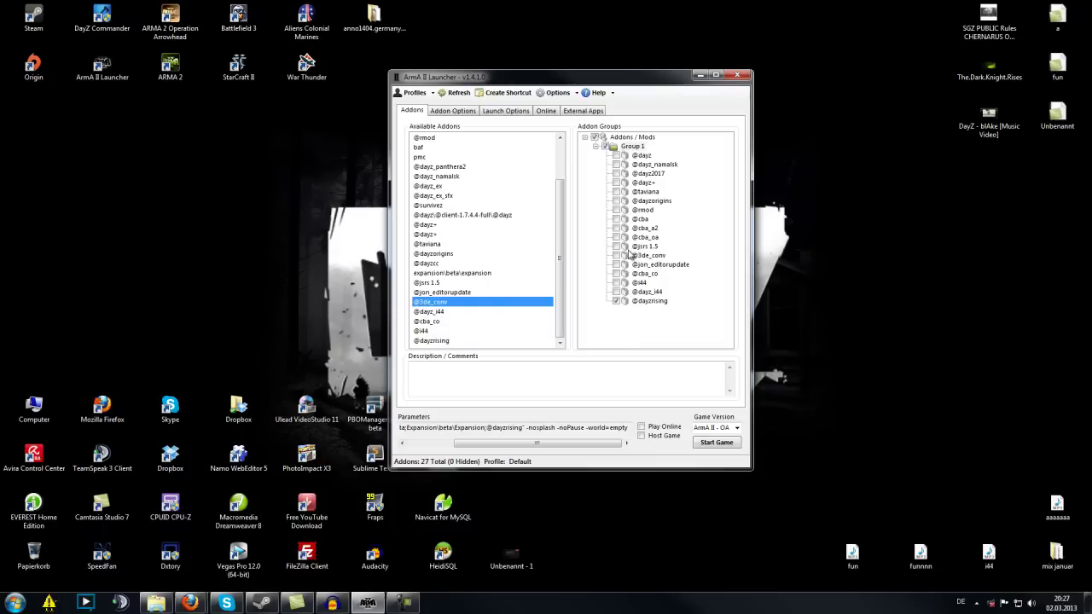
{"action": "left_click", "coordinate": [647, 203]}
{"action": "right_click", "coordinate": [644, 200]}
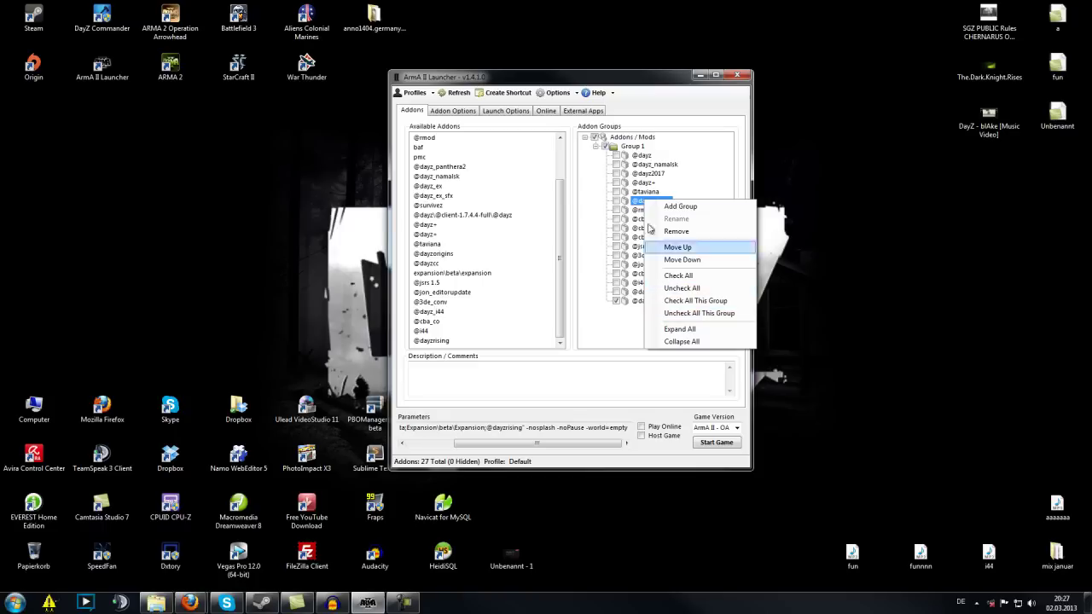
{"action": "left_click", "coordinate": [672, 232]}
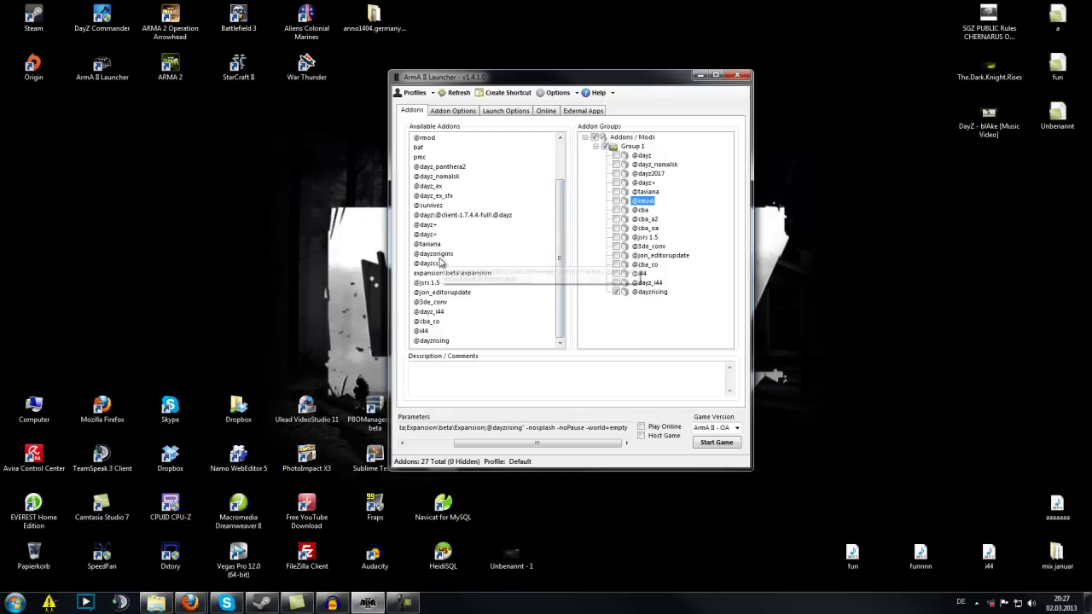
{"action": "mouse_move", "coordinate": [563, 252]}
{"action": "left_mouse_down"}
{"action": "mouse_move", "coordinate": [563, 206]}
{"action": "mouse_move", "coordinate": [565, 252]}
{"action": "left_mouse_up"}
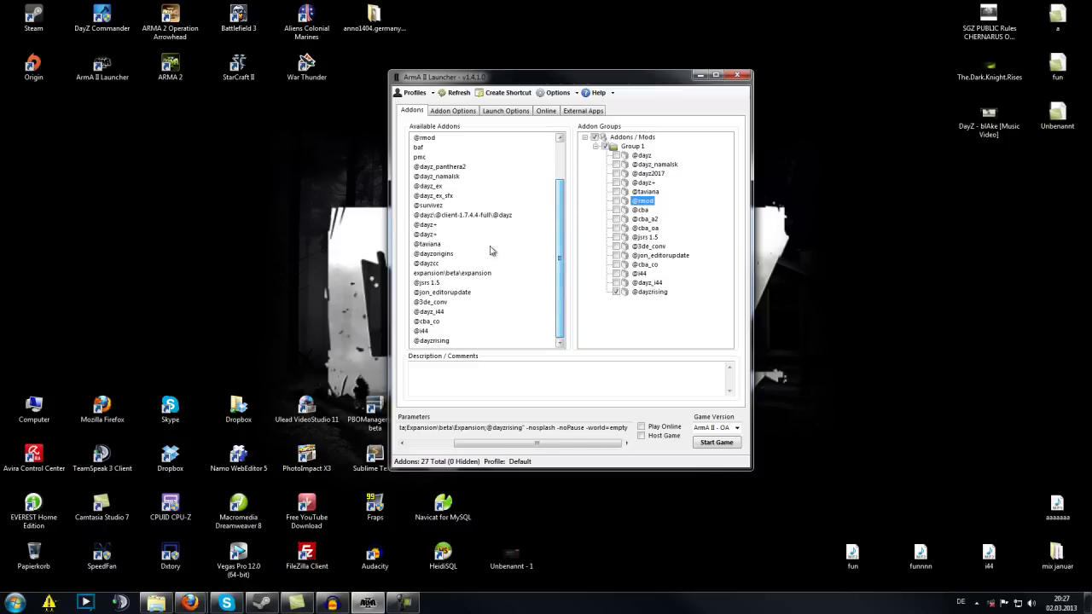
{"action": "left_click", "coordinate": [433, 254]}
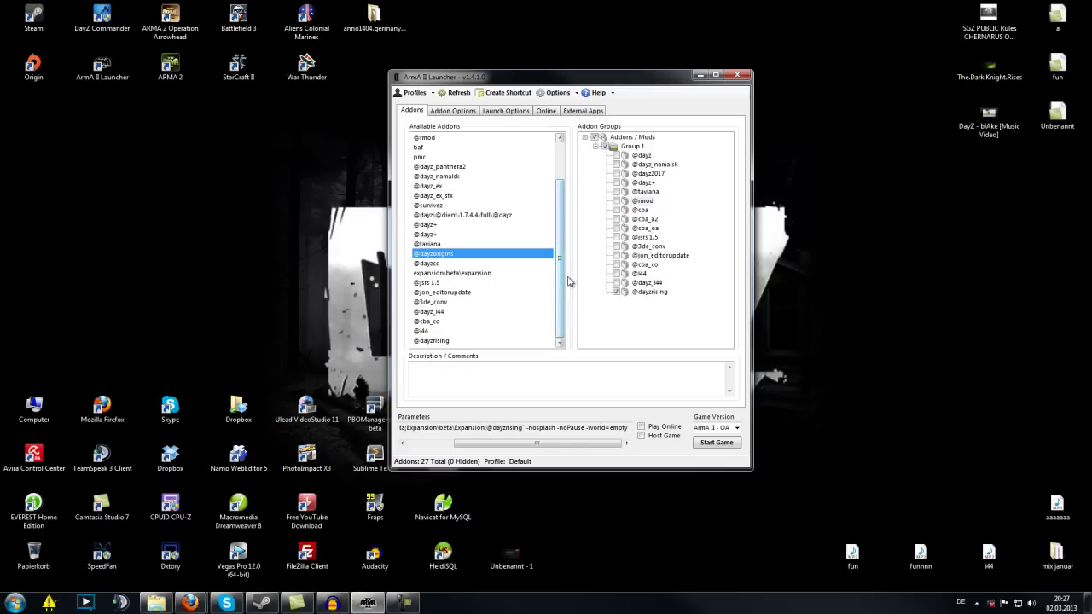
{"action": "right_click", "coordinate": [642, 183]}
{"action": "left_click", "coordinate": [644, 219]}
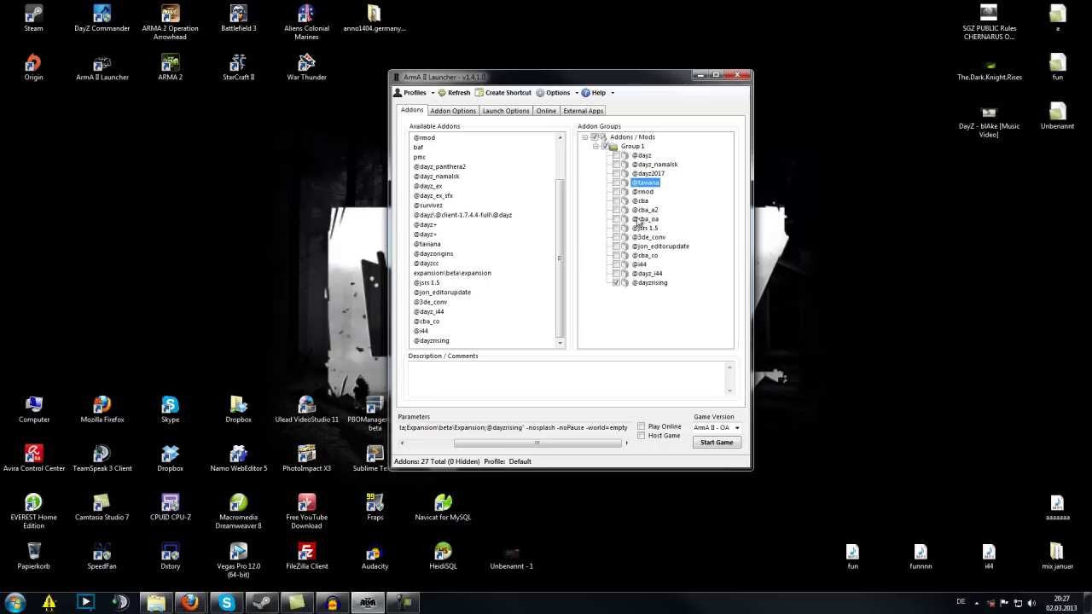
{"action": "left_click", "coordinate": [435, 235]}
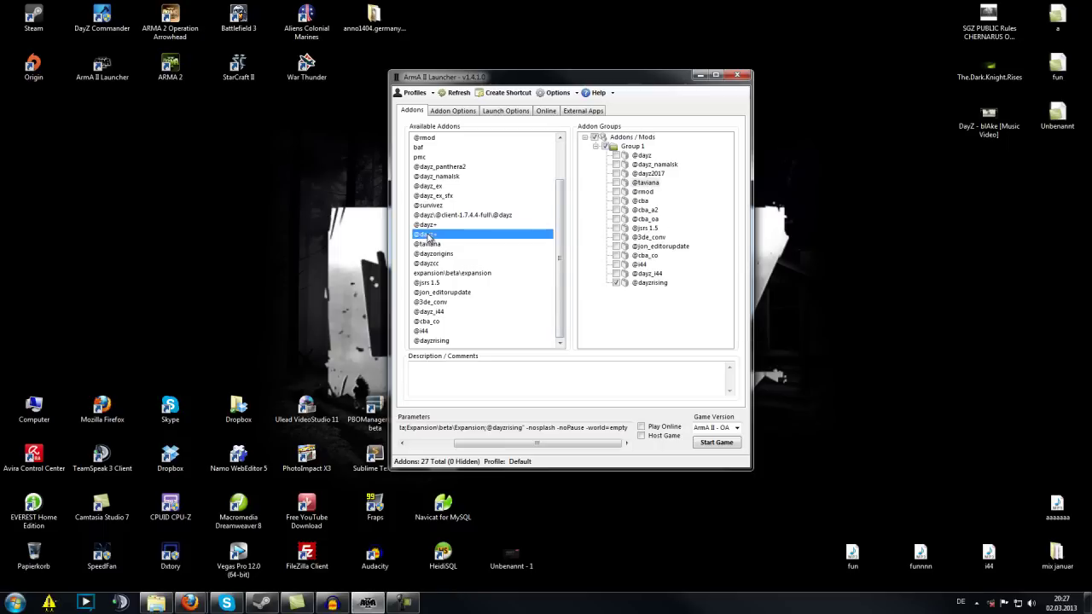
{"action": "left_click_drag", "start_coordinate": [430, 237], "coordinate": [622, 152]}
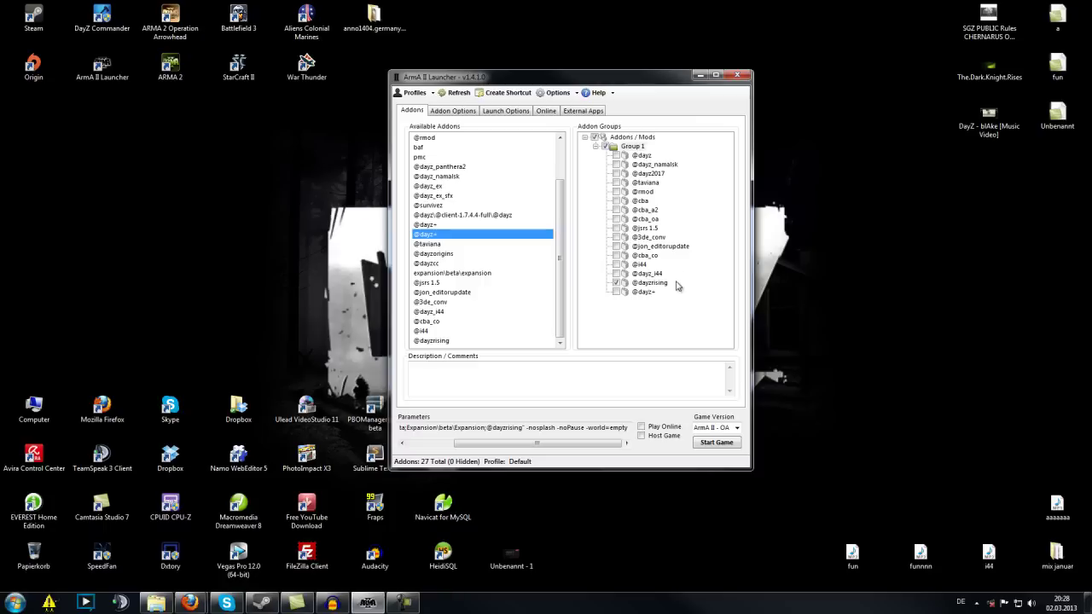
{"action": "left_click_drag", "start_coordinate": [594, 80], "coordinate": [719, 68]}
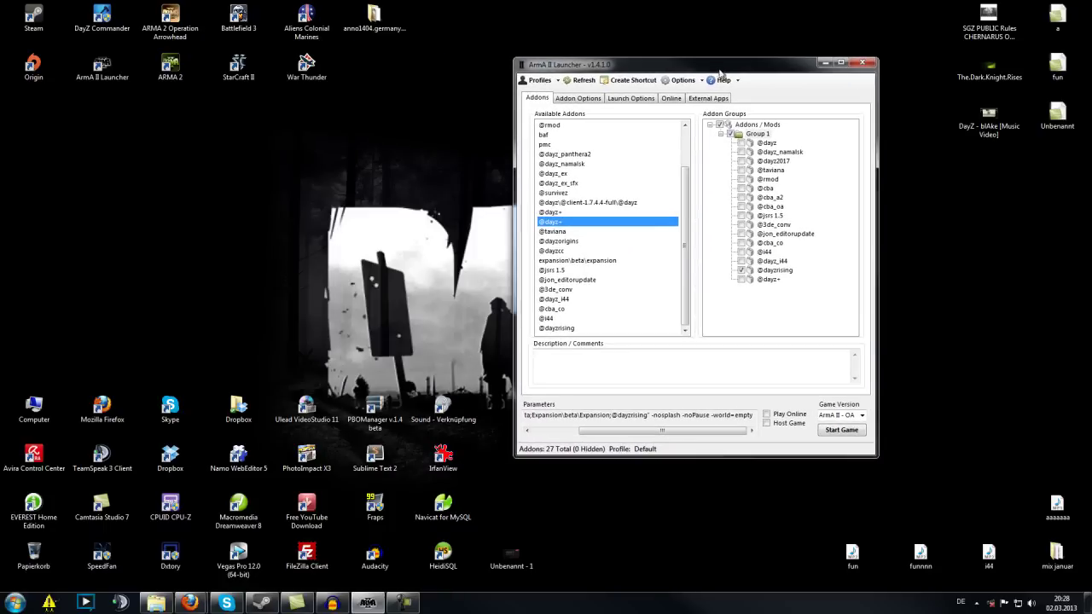
{"action": "left_click", "coordinate": [741, 161]}
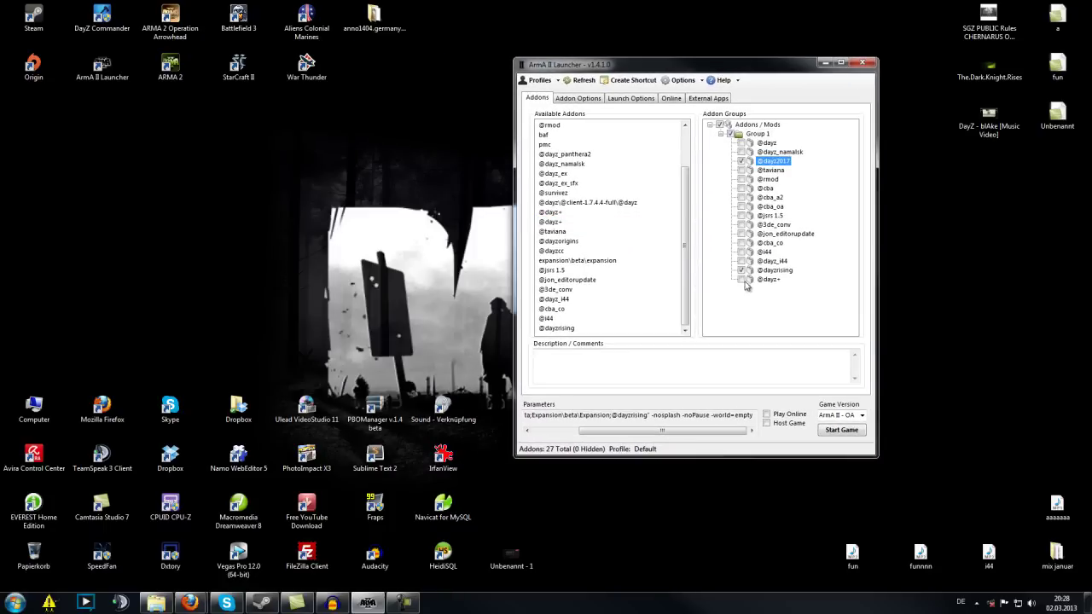
{"action": "left_click", "coordinate": [742, 271]}
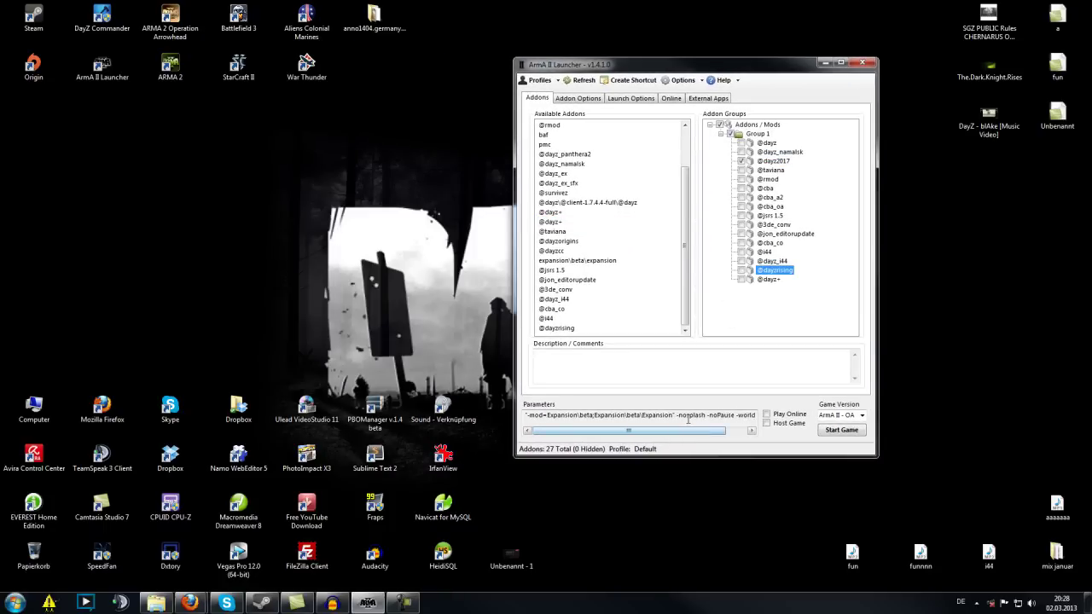
{"action": "left_click", "coordinate": [742, 270]}
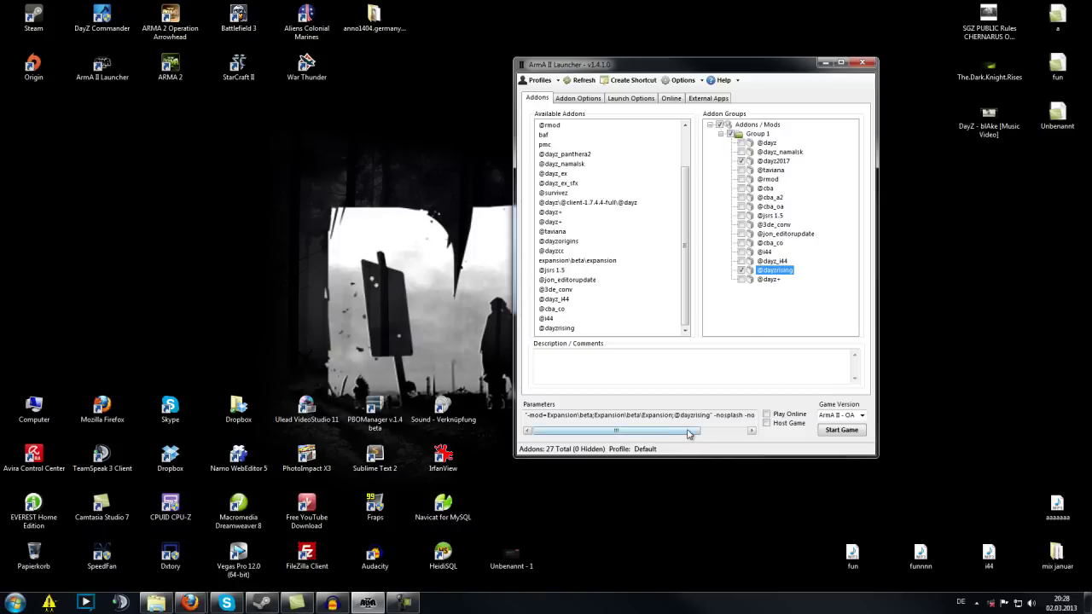
{"action": "left_click_drag", "start_coordinate": [687, 431], "coordinate": [751, 433]}
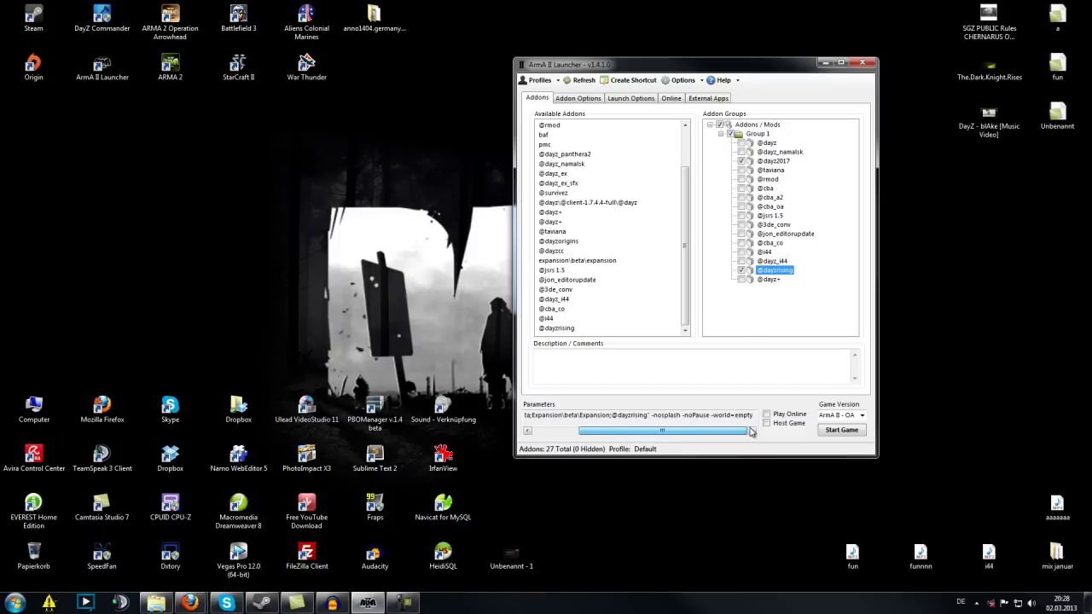
{"action": "left_click", "coordinate": [741, 270]}
{"action": "left_click", "coordinate": [741, 143]}
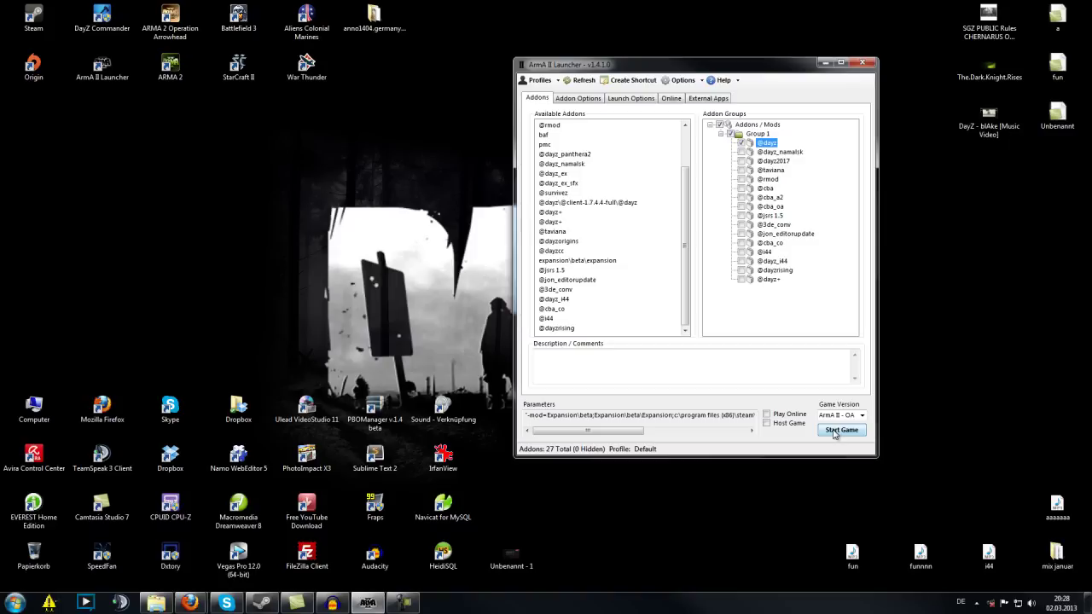
{"action": "left_click", "coordinate": [741, 144]}
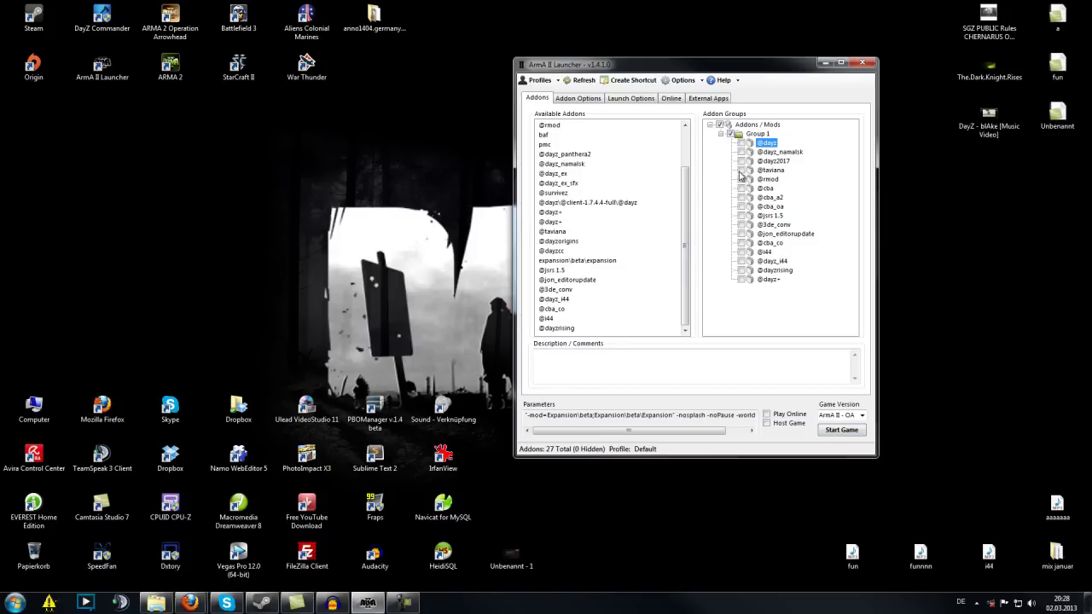
{"action": "left_click", "coordinate": [740, 170]}
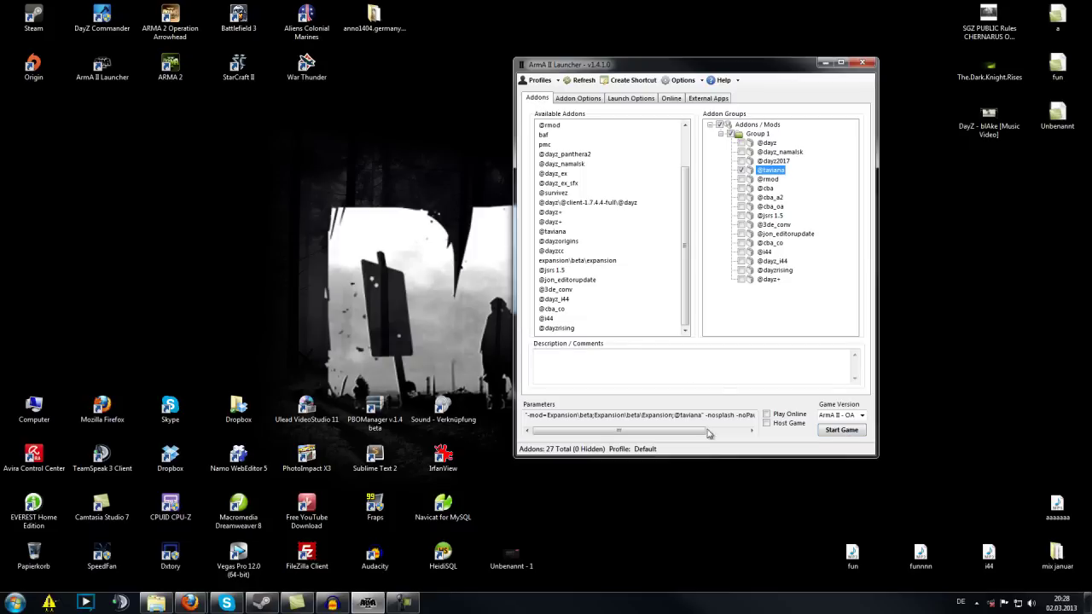
{"action": "left_click_drag", "start_coordinate": [707, 434], "coordinate": [749, 433]}
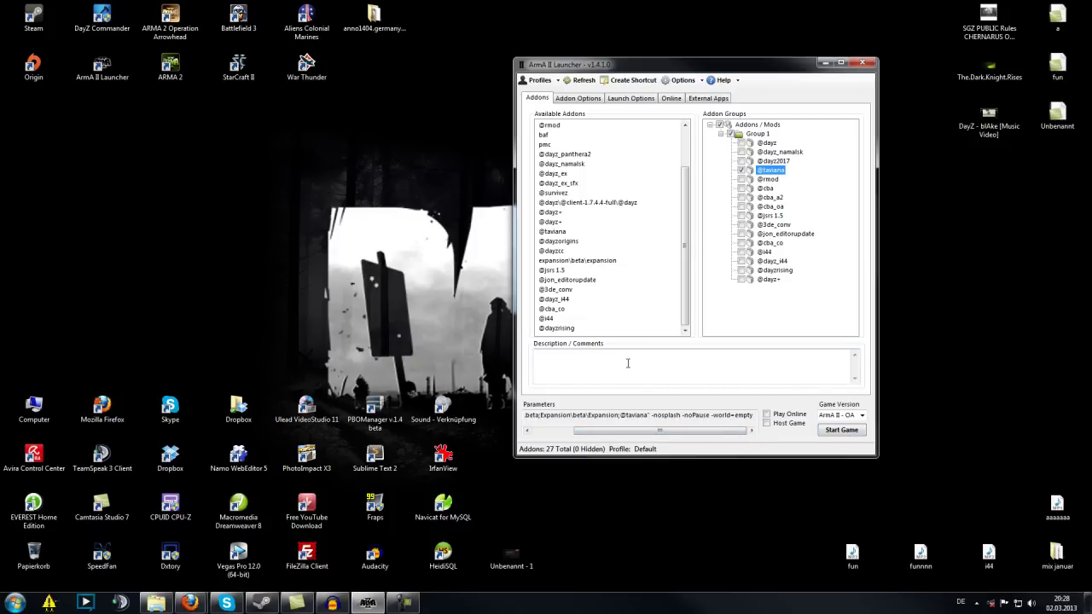
Step: Look over the online server and launch option settings and review the full list of available addons
{"action": "left_click", "coordinate": [672, 99]}
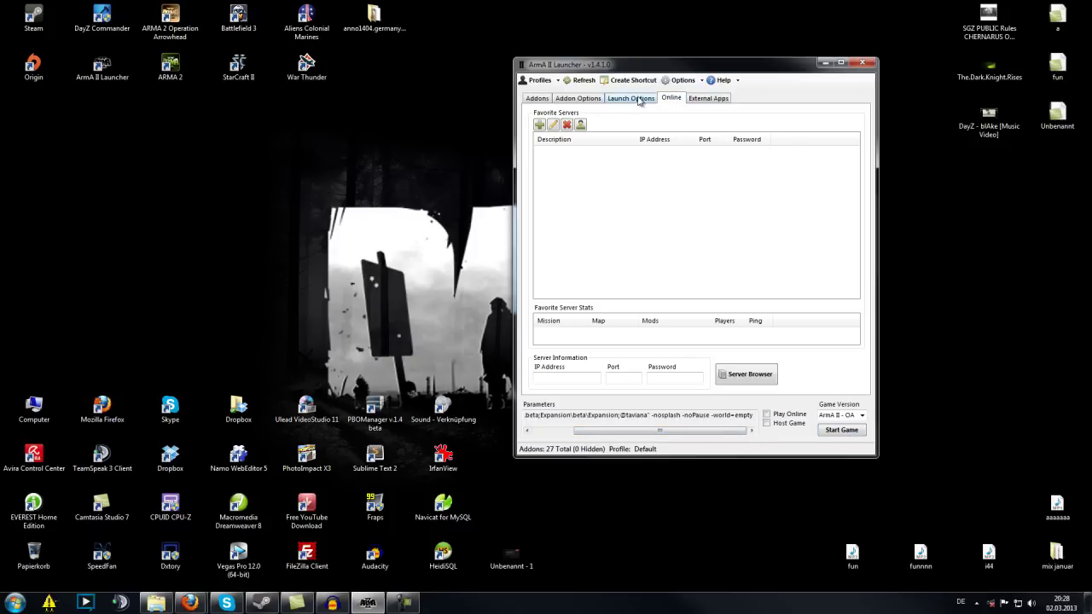
{"action": "left_click", "coordinate": [641, 99]}
{"action": "left_click", "coordinate": [544, 99]}
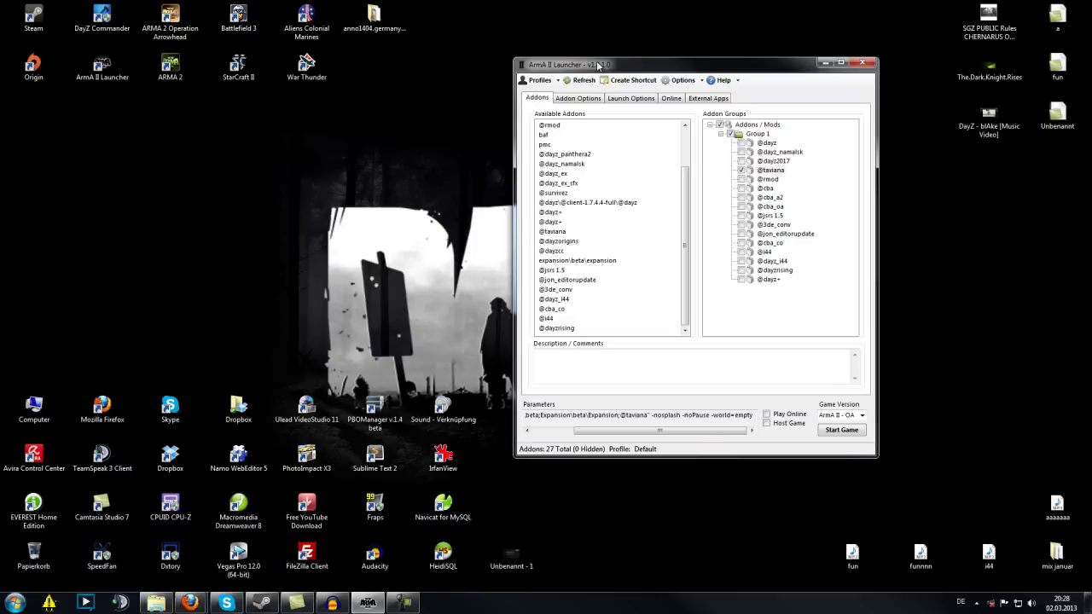
{"action": "left_click_drag", "start_coordinate": [597, 65], "coordinate": [571, 23]}
{"action": "left_click_drag", "start_coordinate": [662, 226], "coordinate": [661, 152]}
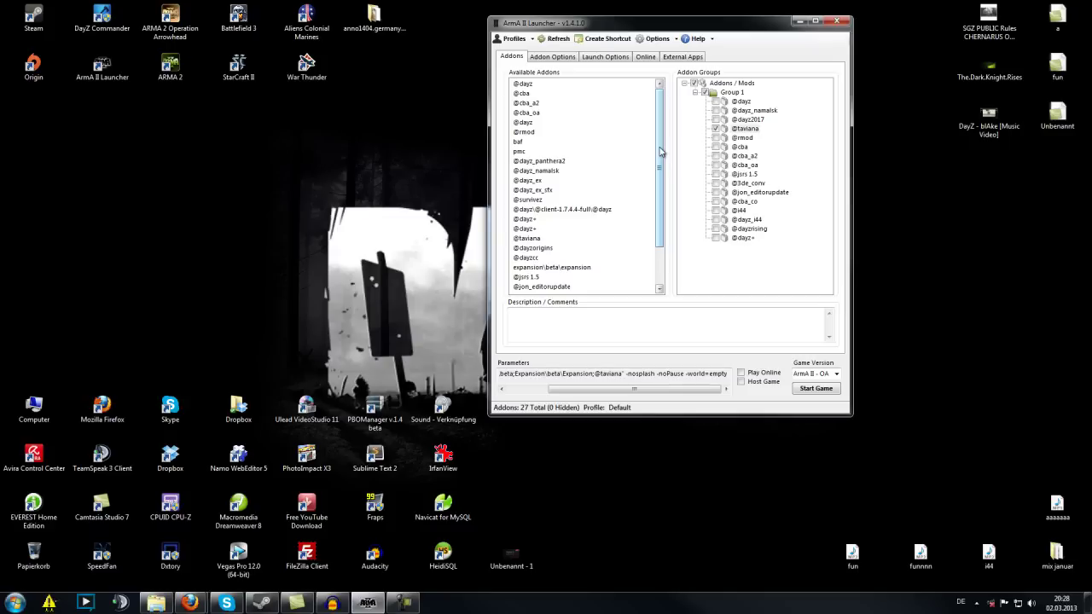
{"action": "left_click_drag", "start_coordinate": [661, 152], "coordinate": [658, 232]}
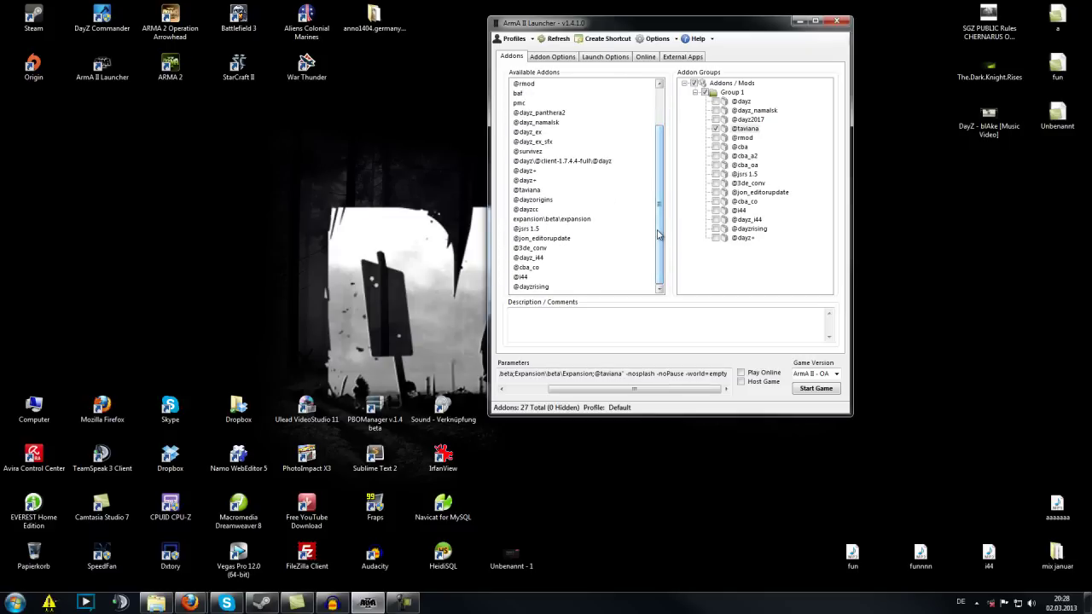